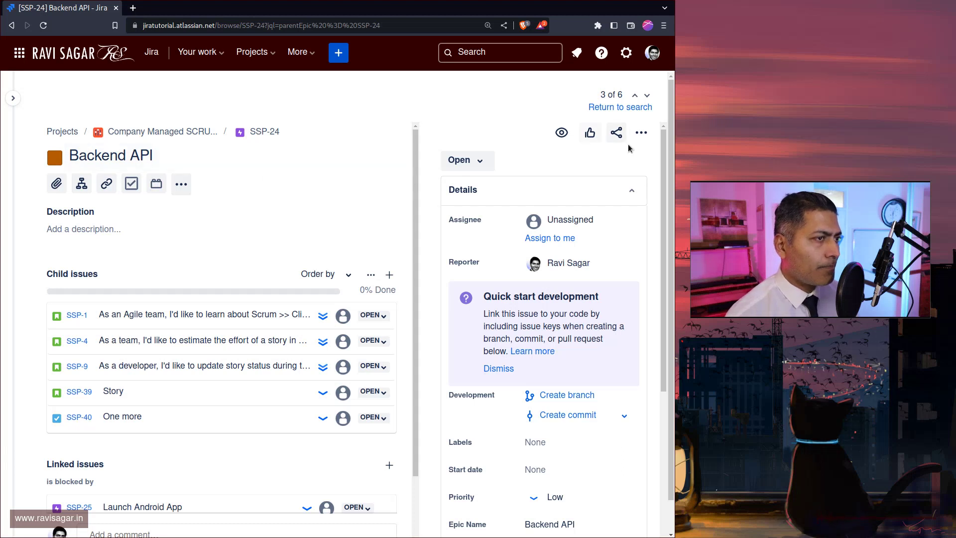
# Start progress on child issue SSP-1 of the Backend API epic
pyautogui.moveTo(418, 305); pyautogui.dragTo(500, 305)
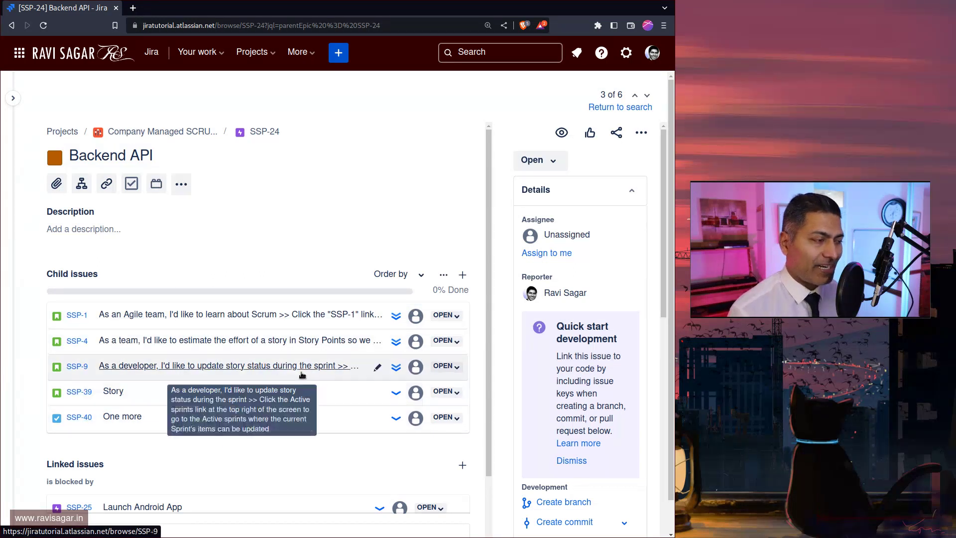
pyautogui.click(445, 314)
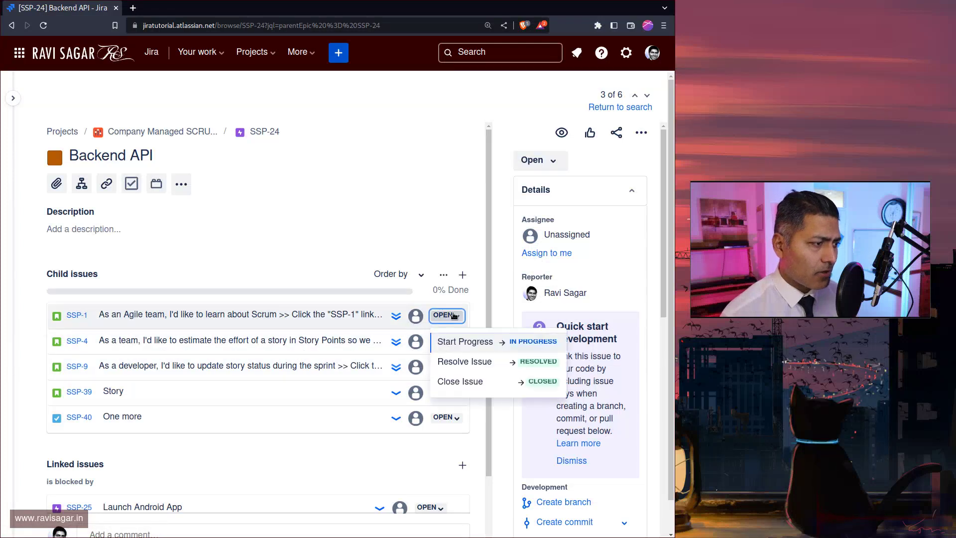
pyautogui.click(466, 345)
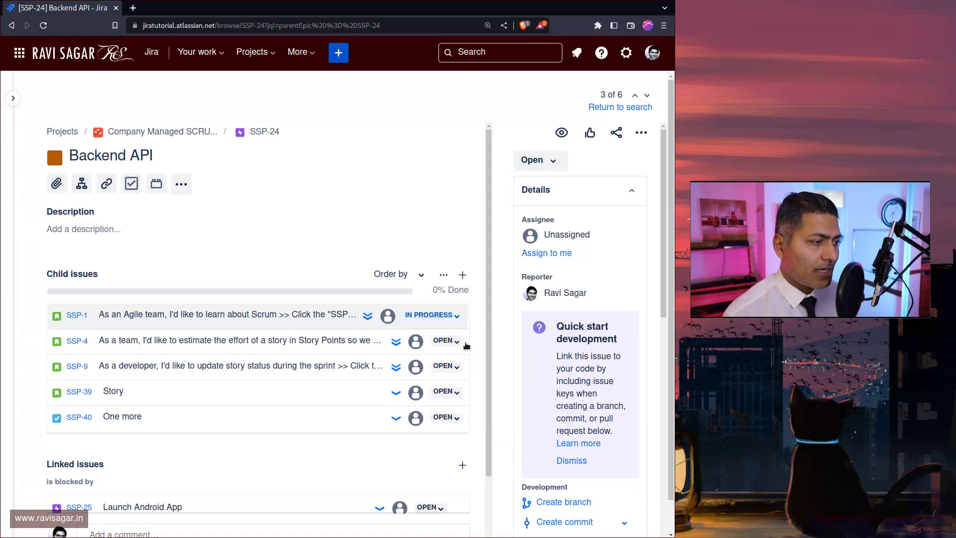
# Resolve child issue SSP-4 with the resolution Done
pyautogui.click(454, 343)
pyautogui.click(463, 387)
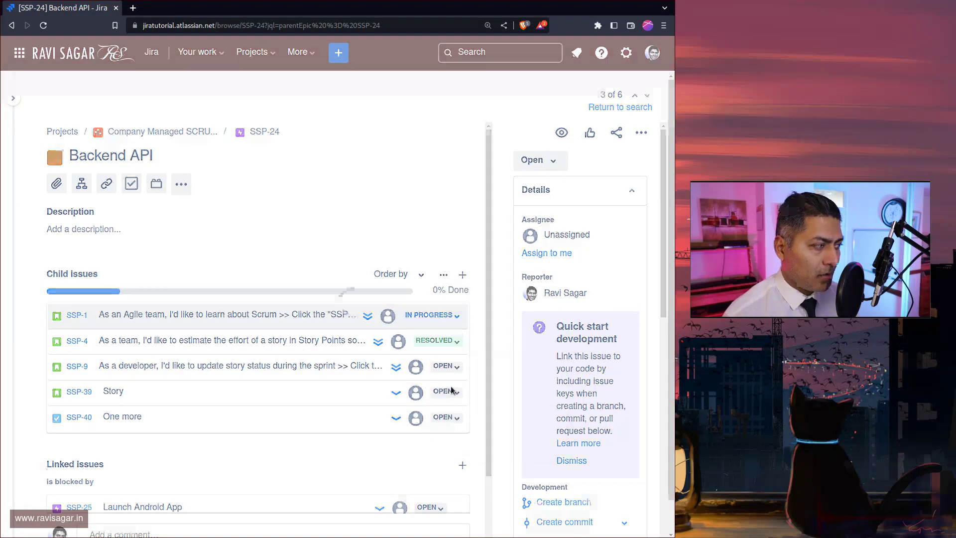
pyautogui.click(207, 158)
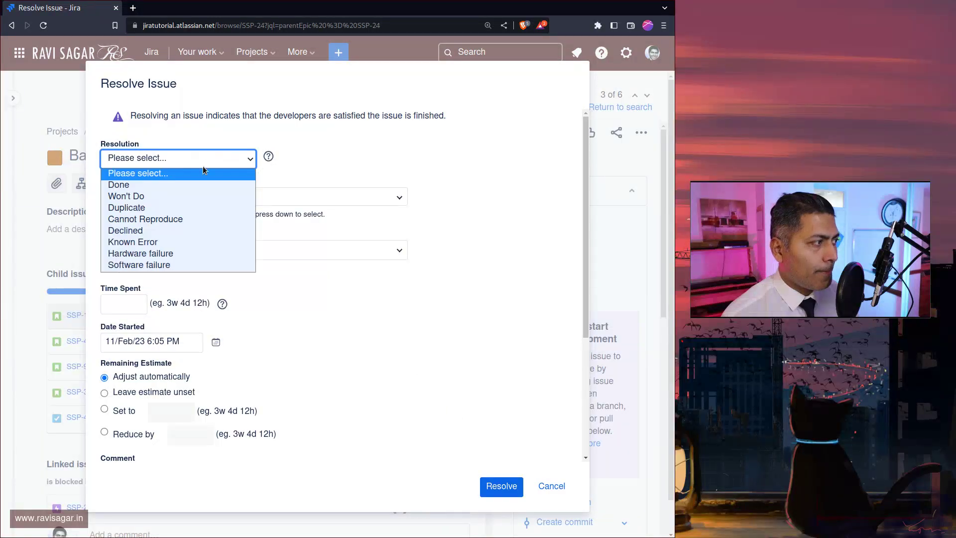
pyautogui.click(175, 184)
pyautogui.click(497, 486)
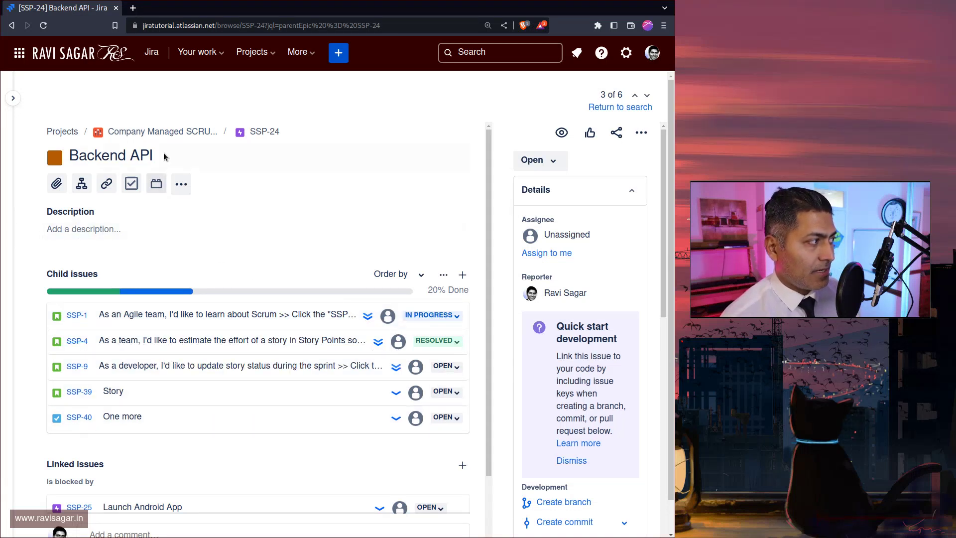
# Create a child issue of type Bug named "This is not working" under the Backend API epic
pyautogui.click(83, 185)
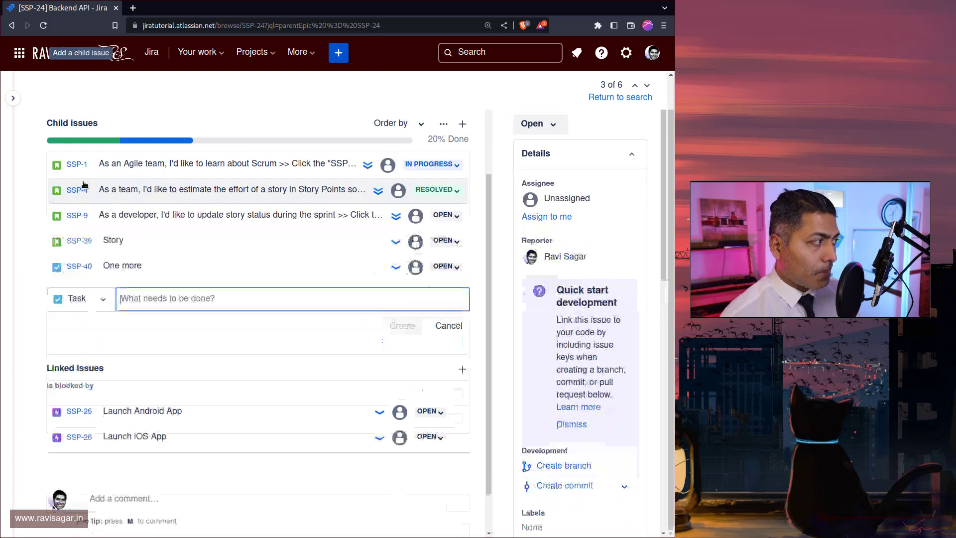
pyautogui.click(95, 301)
pyautogui.click(67, 349)
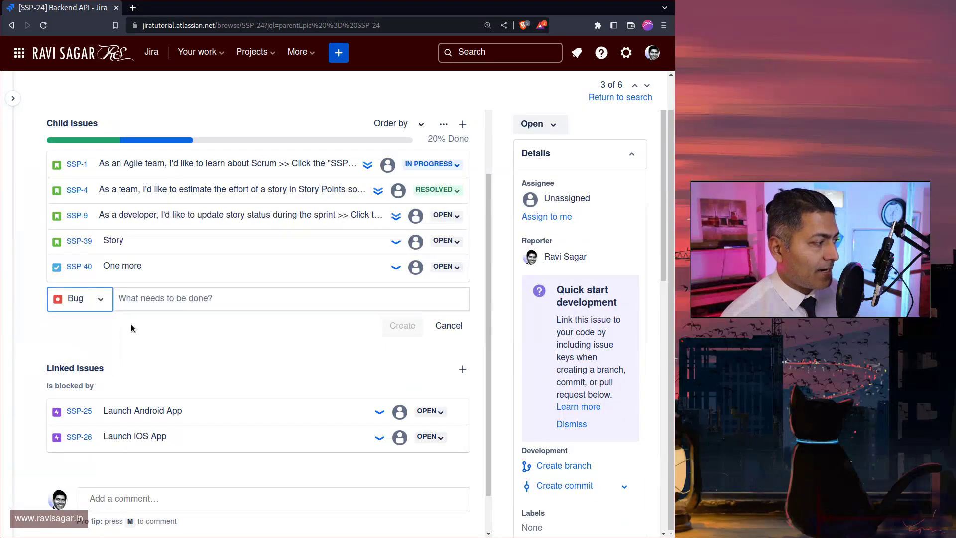
pyautogui.click(163, 299)
pyautogui.write('This ')
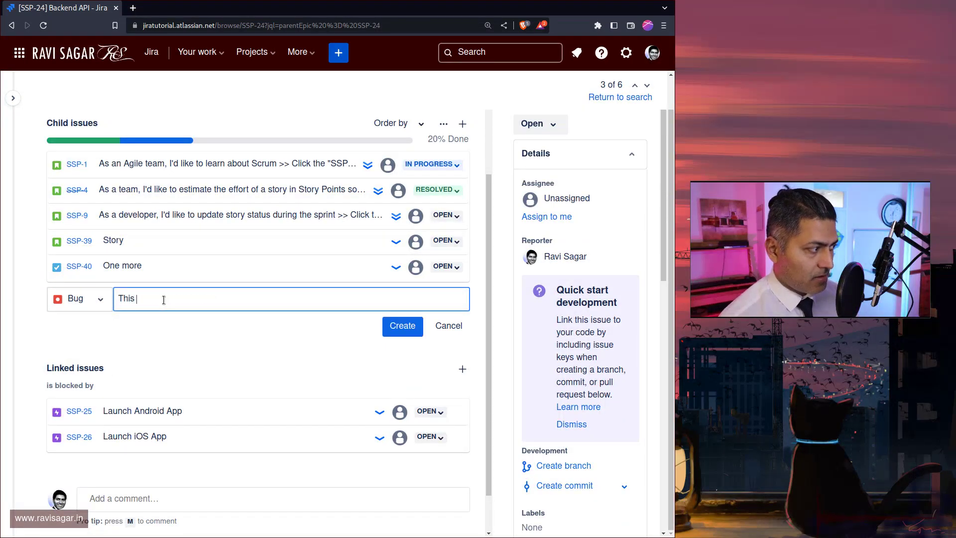
pyautogui.write('is not working')
pyautogui.press('Return')
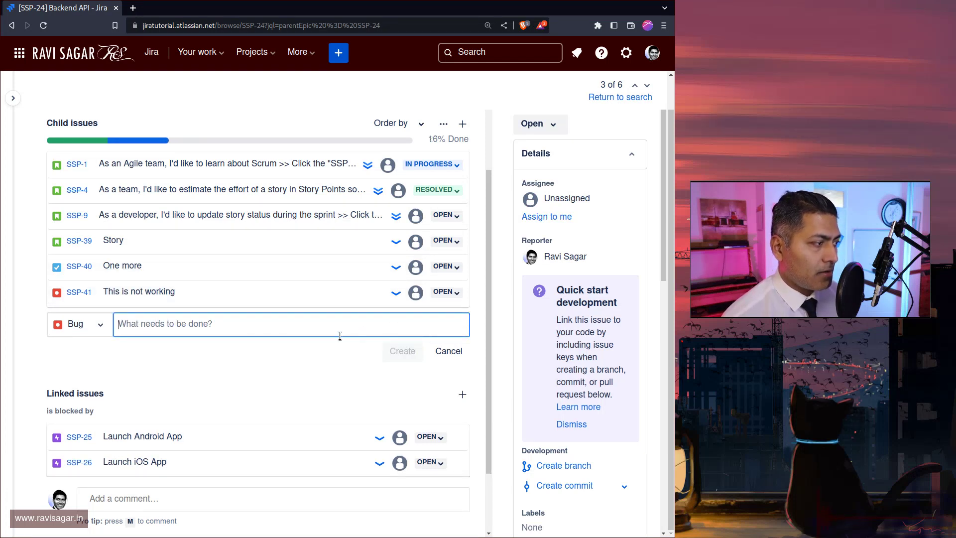
# Create another child bug named "One more bug" and start progress on it
pyautogui.write('One')
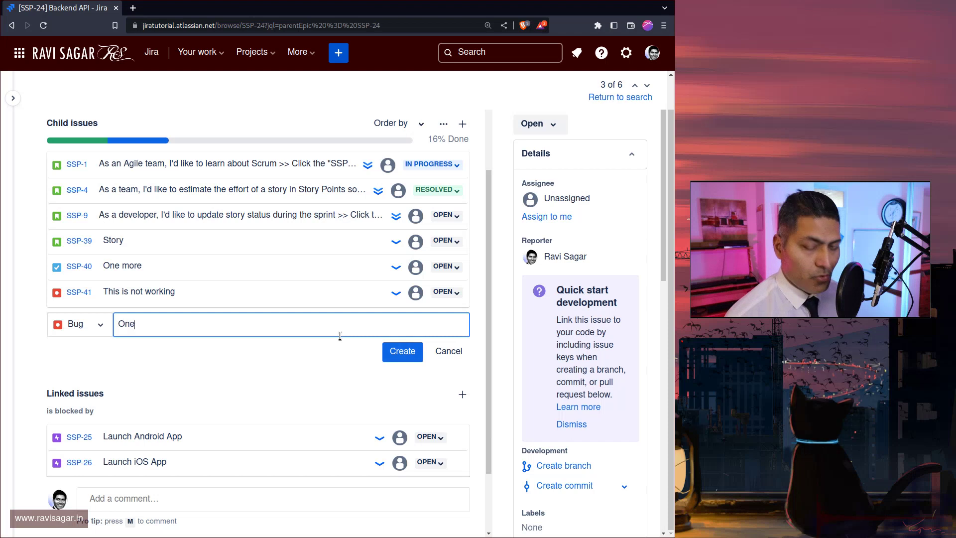
pyautogui.write(' more bug')
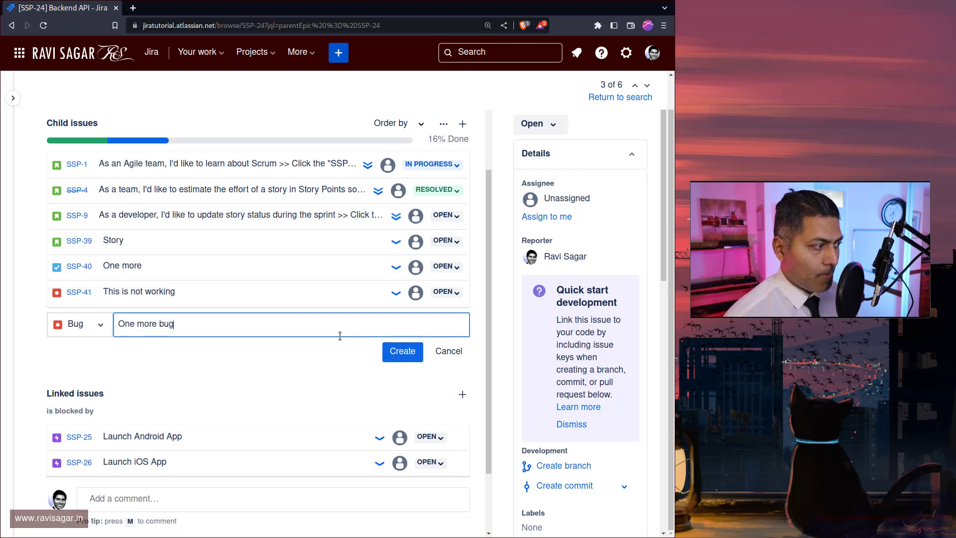
pyautogui.press('Return')
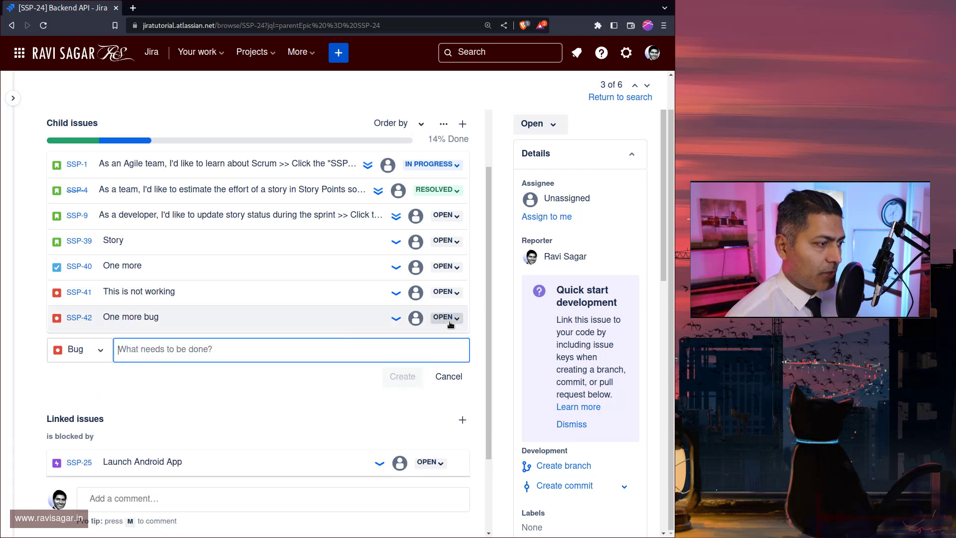
pyautogui.click(446, 318)
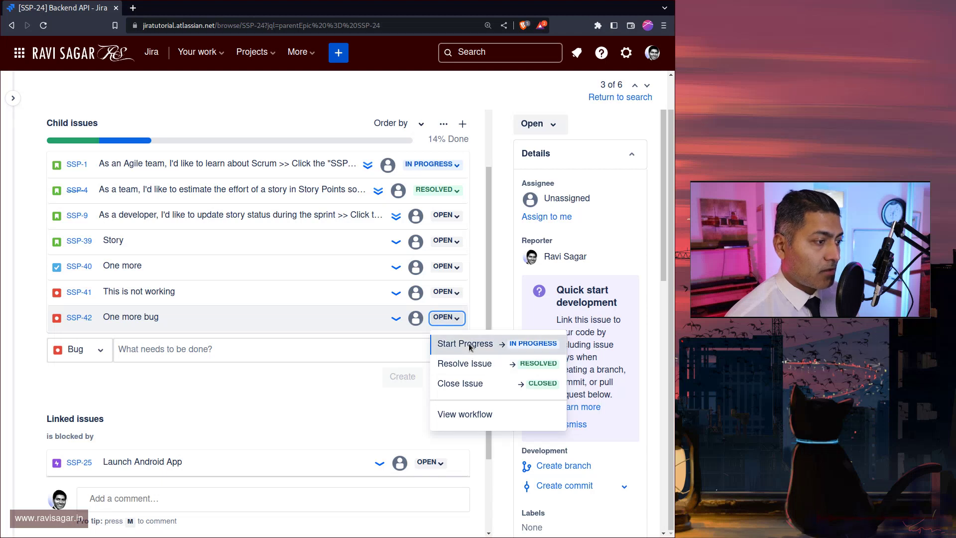
pyautogui.click(463, 343)
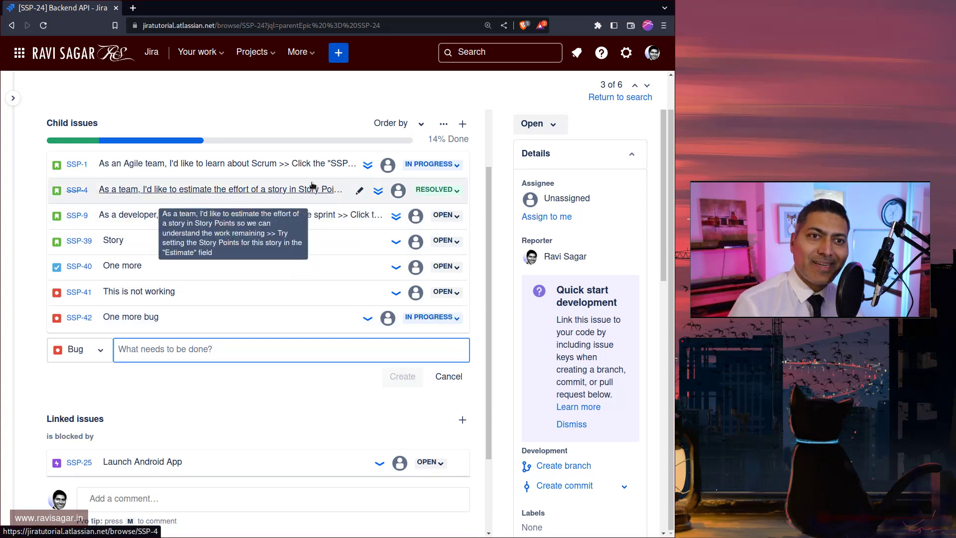
# Open child issue SSP-1, review its epic link, sprint and fix version fields, and return to the Backend API epic
pyautogui.click(288, 168)
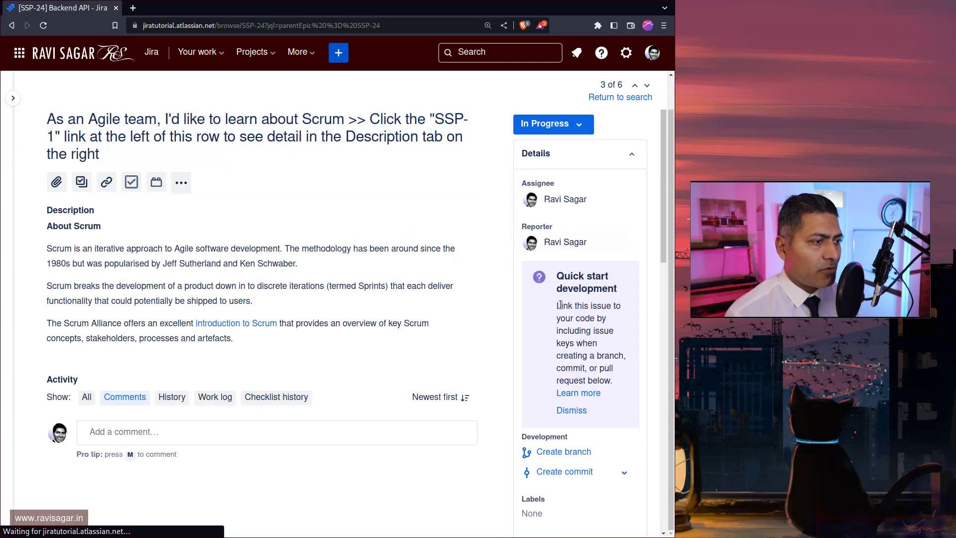
pyautogui.scroll(-5, 560, 305)
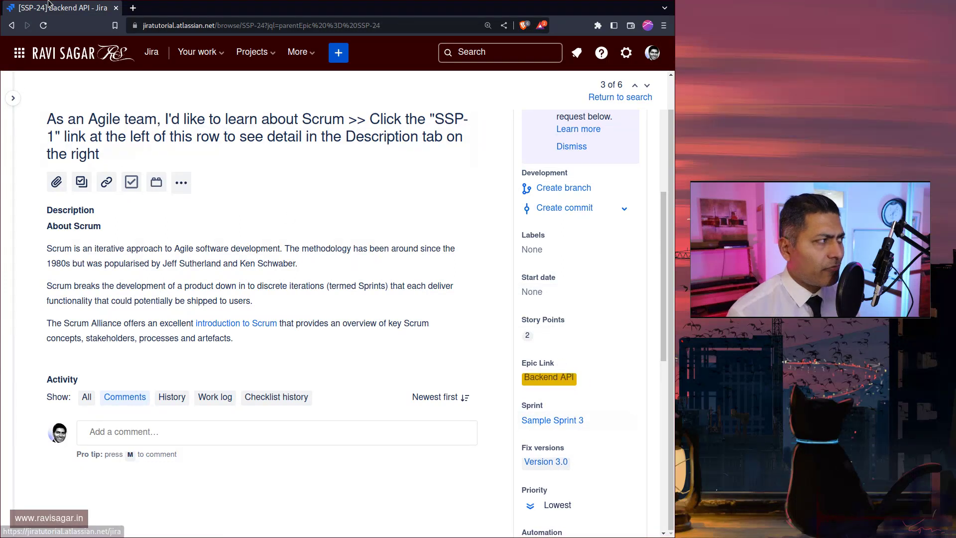
pyautogui.click(11, 25)
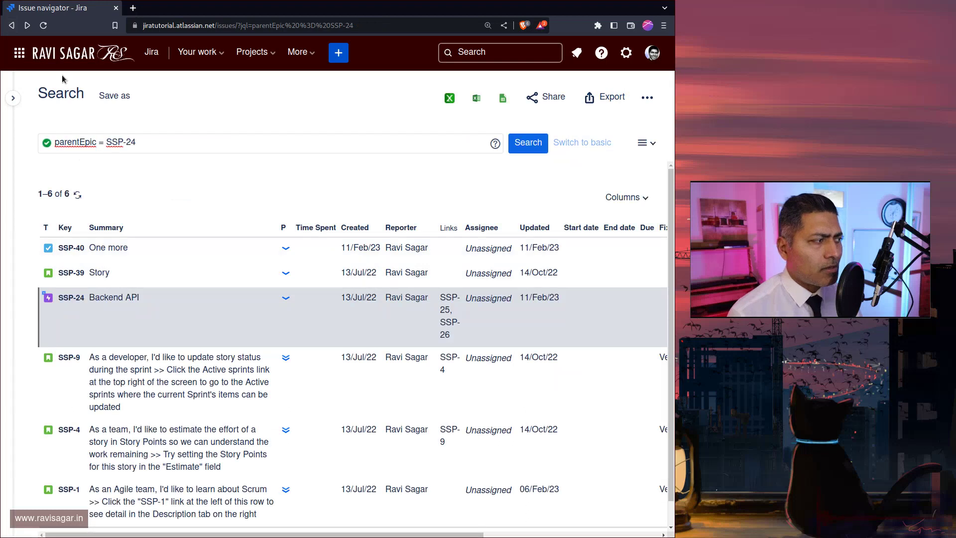
pyautogui.click(27, 25)
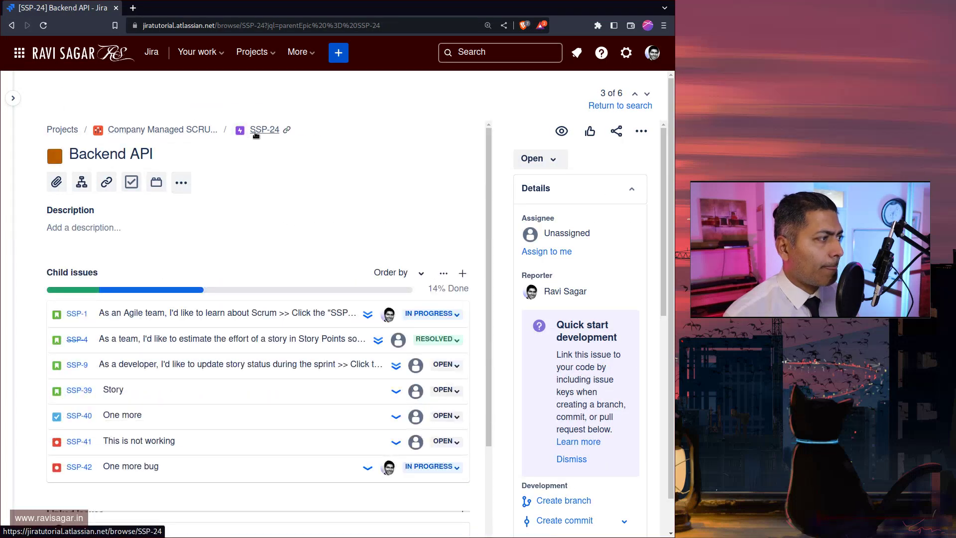
# Open the child bug "This is not working" and expand its additional fields
pyautogui.scroll(-2, 277, 263)
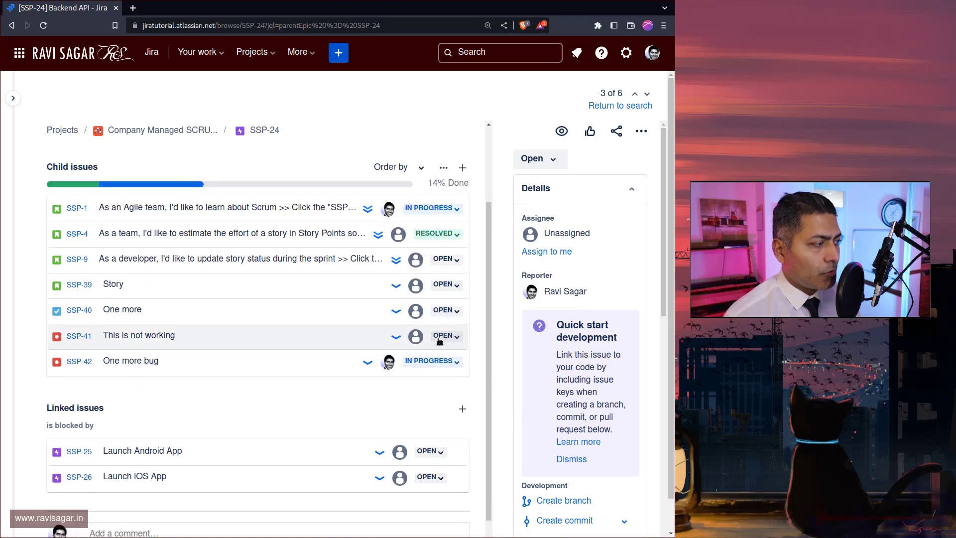
pyautogui.click(345, 337)
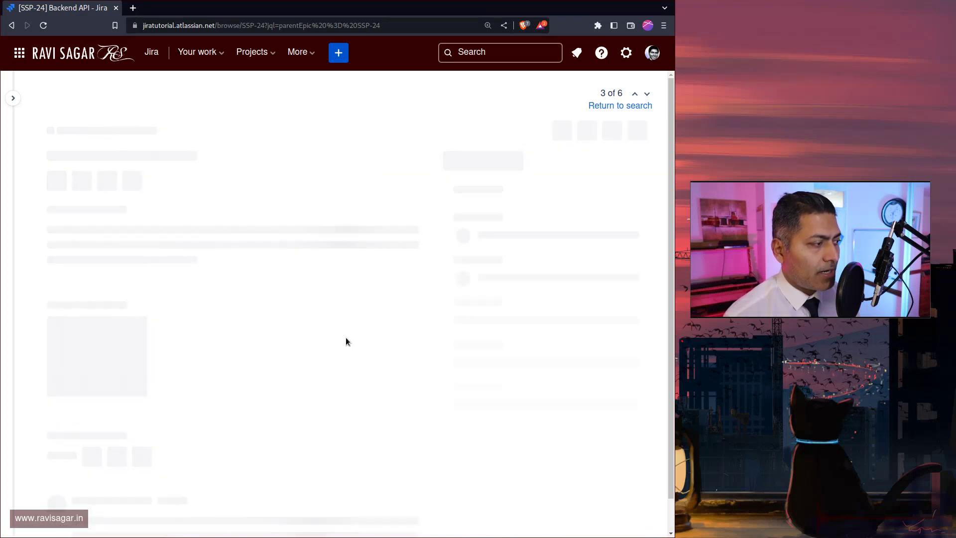
pyautogui.scroll(-6, 605, 354)
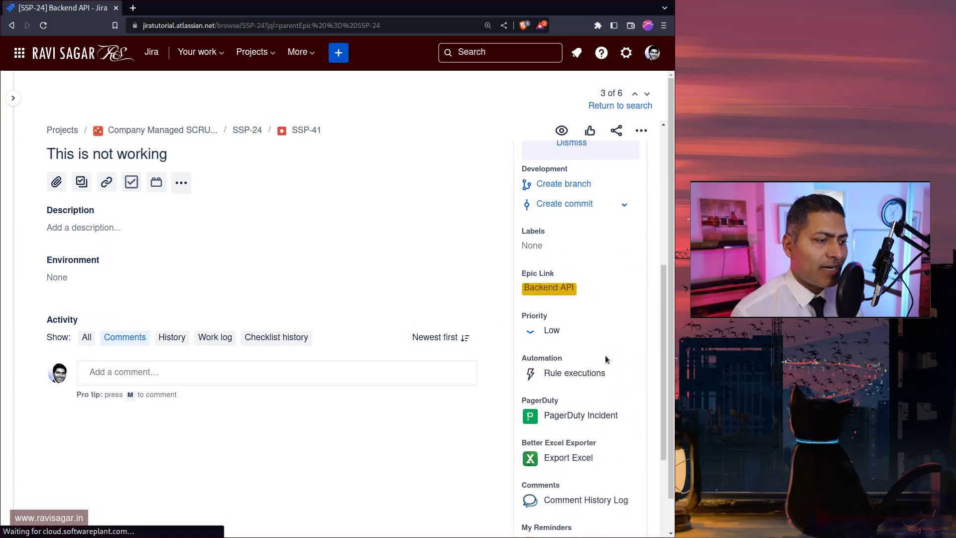
pyautogui.scroll(-5, 582, 319)
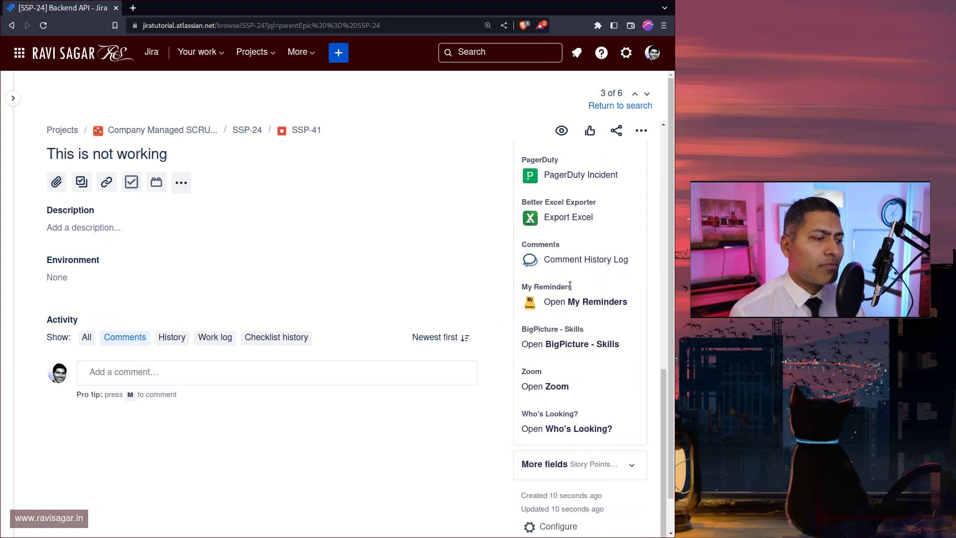
pyautogui.click(613, 464)
pyautogui.scroll(-2, 613, 463)
pyautogui.scroll(-2, 605, 443)
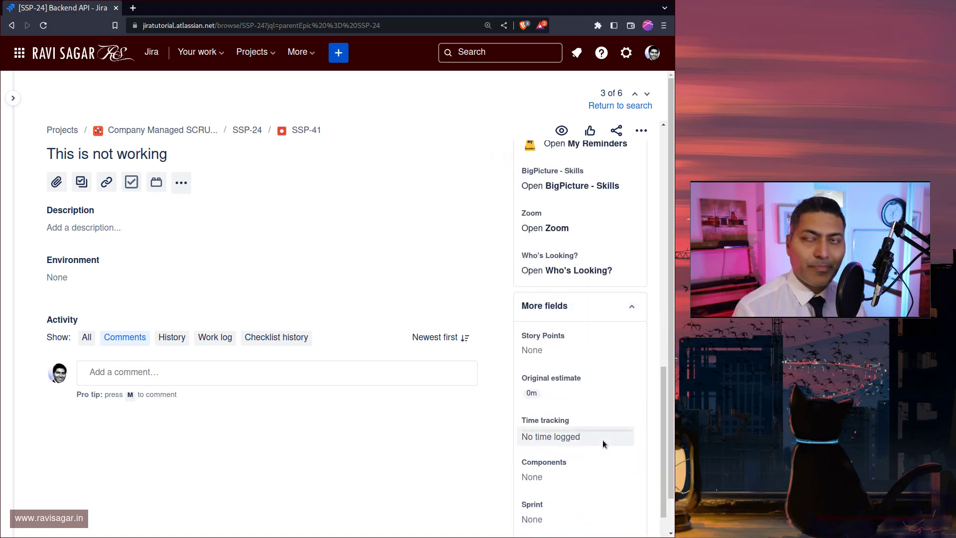
pyautogui.scroll(-3, 598, 440)
# Assign the bug "This is not working" to Sample Sprint 5
pyautogui.click(541, 376)
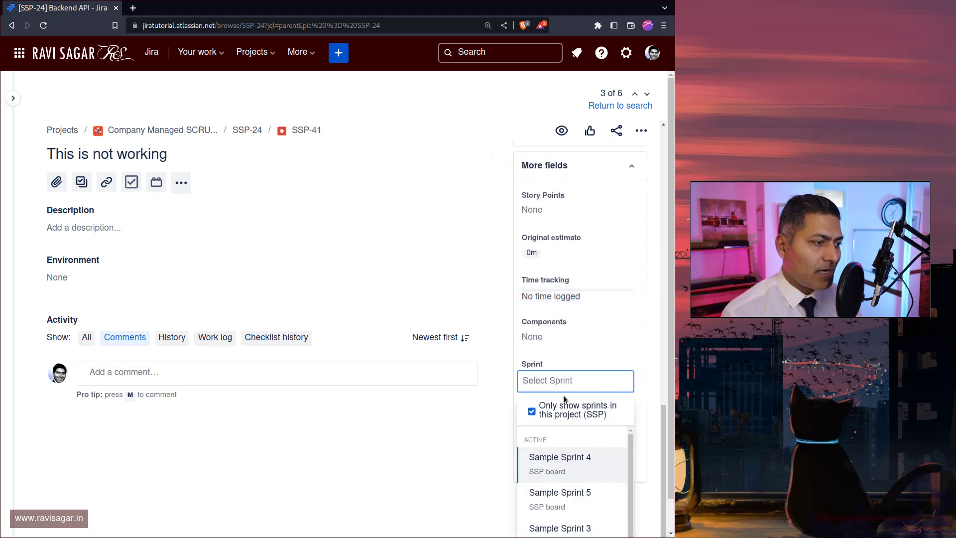
pyautogui.scroll(-1, 556, 393)
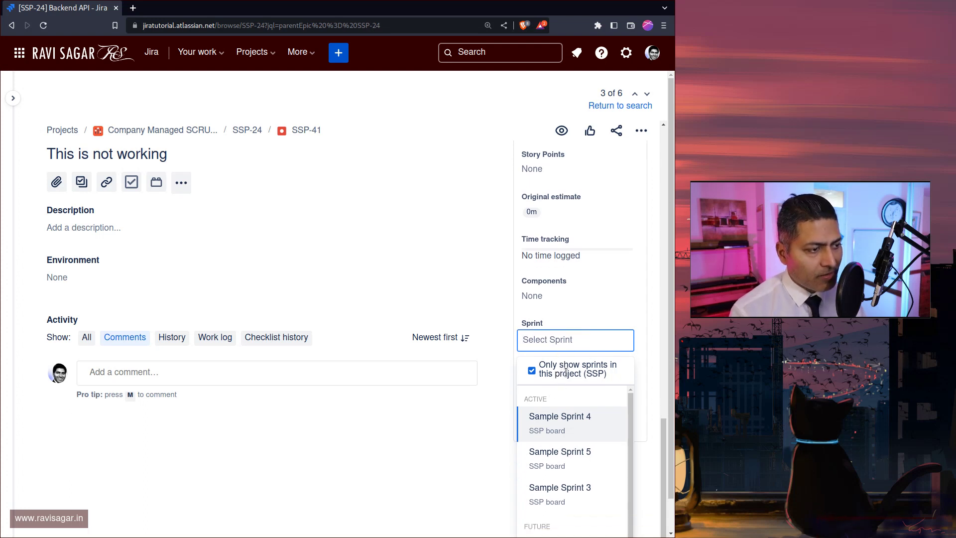
pyautogui.click(566, 373)
pyautogui.click(561, 374)
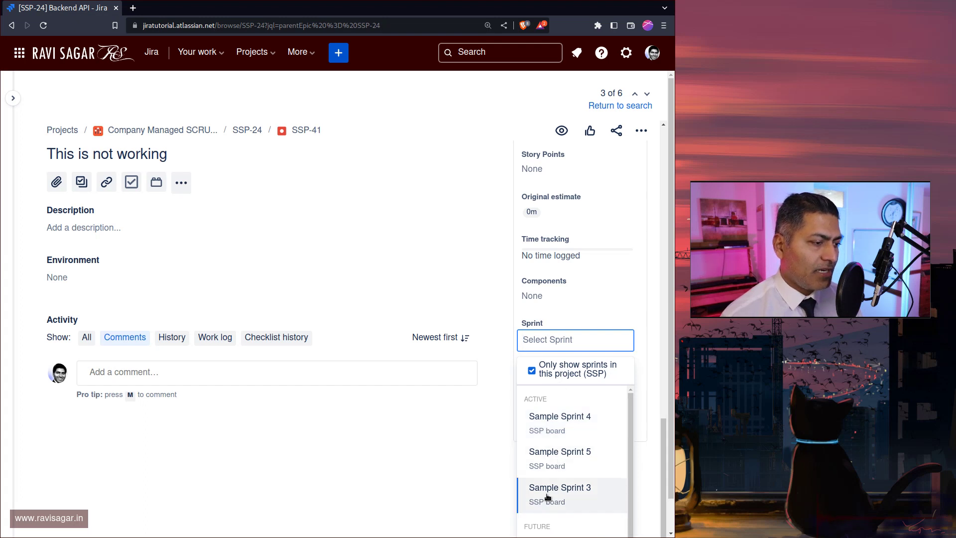
pyautogui.click(548, 460)
# Set the bug's fix version to Version 3.0 and return to its parent epic SSP-24
pyautogui.click(555, 420)
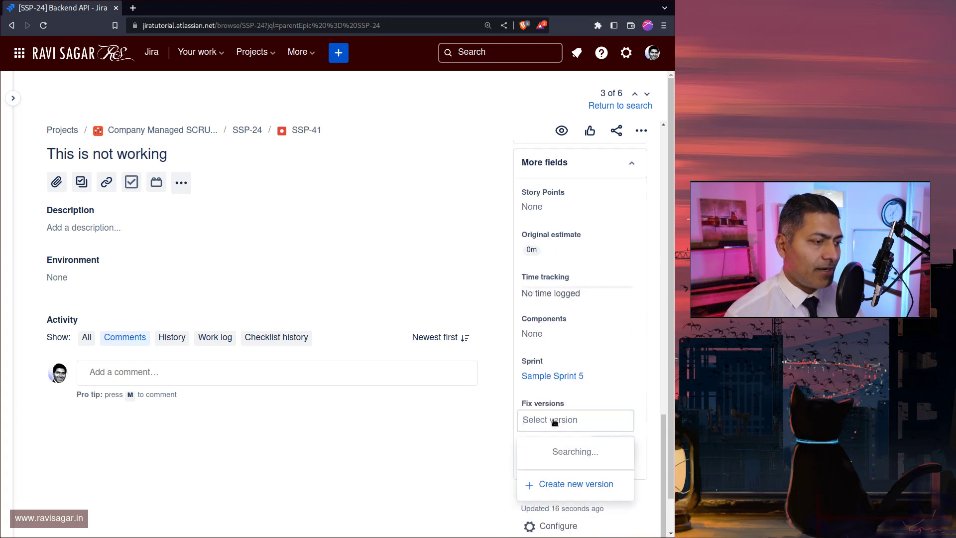
pyautogui.click(554, 468)
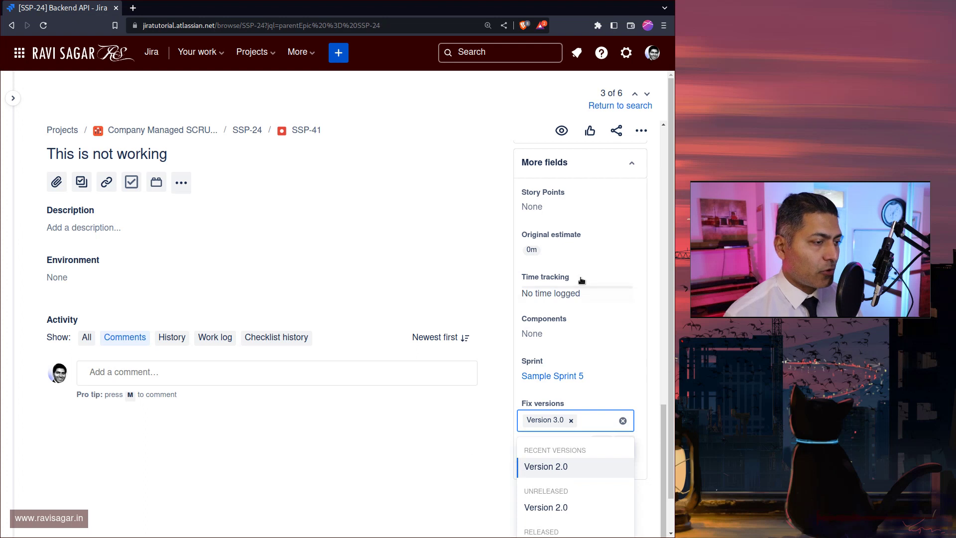
pyautogui.click(521, 104)
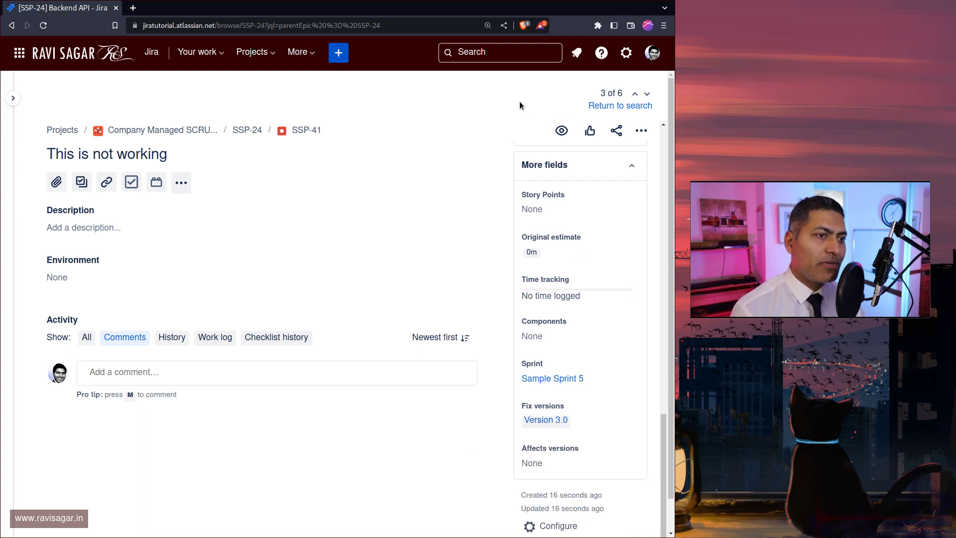
pyautogui.click(251, 129)
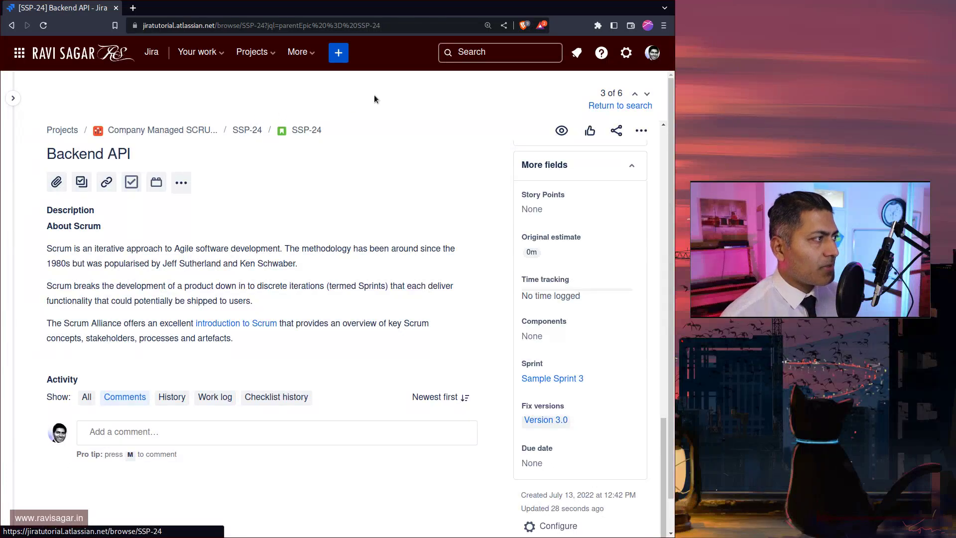
# Open the advanced issue search and replace the existing JQL query with the "Epic Link" field
pyautogui.click(505, 54)
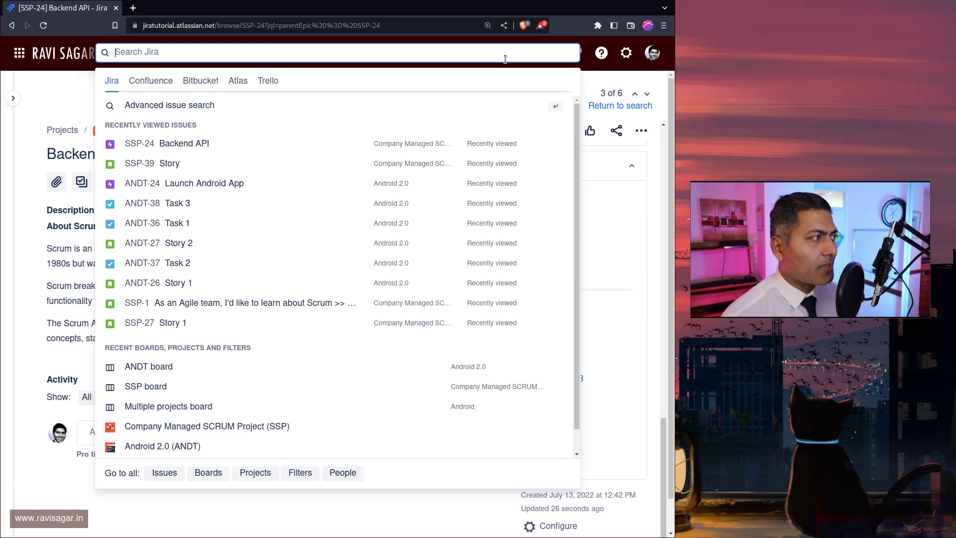
pyautogui.click(248, 106)
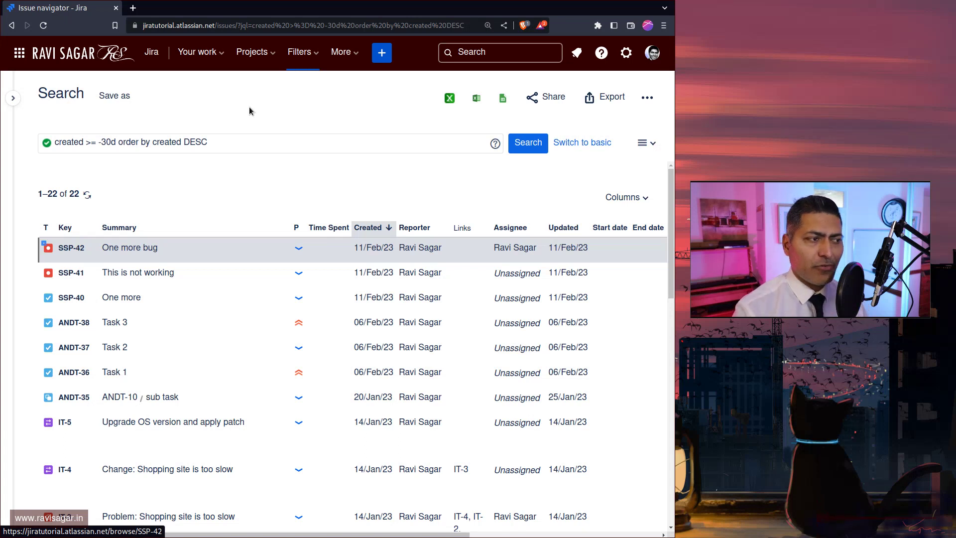
pyautogui.tripleClick(262, 150)
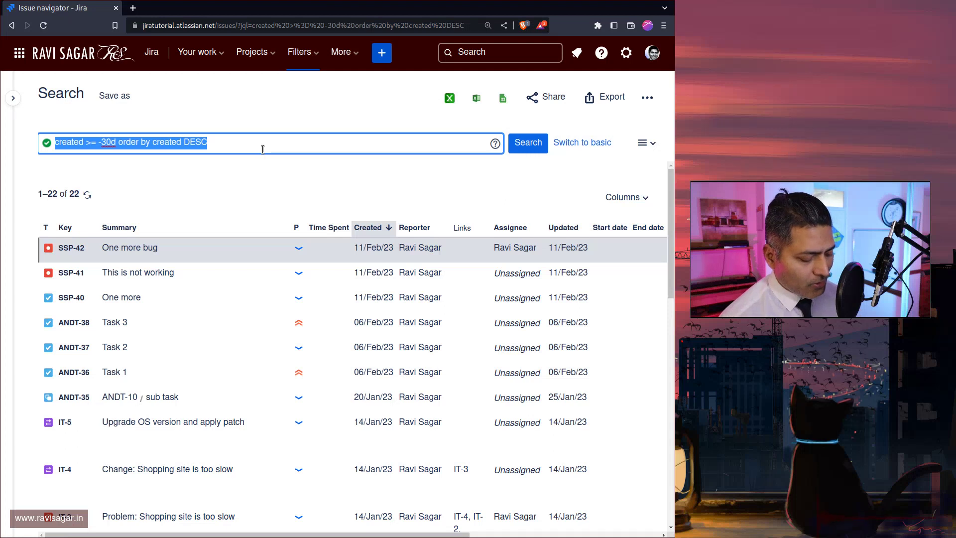
pyautogui.write('epi')
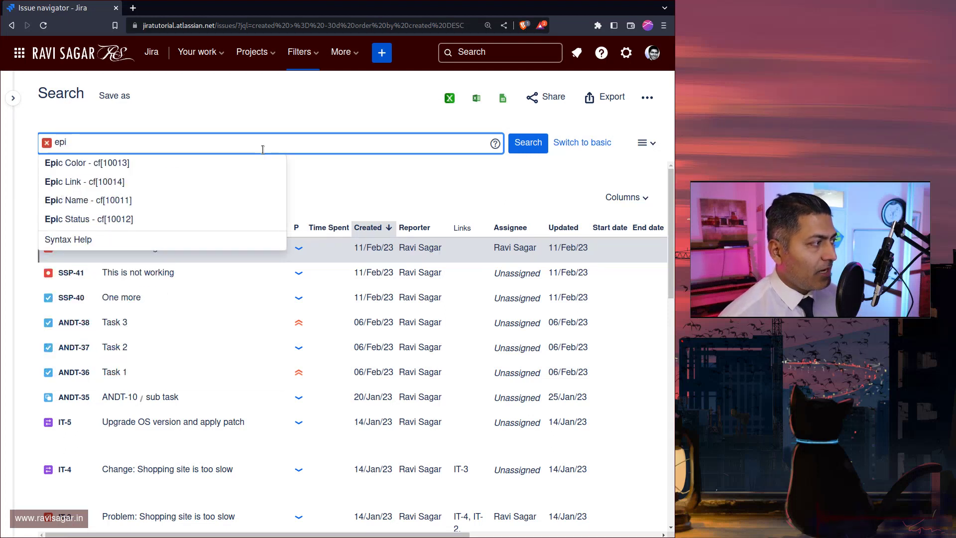
pyautogui.press('Down')
pyautogui.press('Down')
pyautogui.press('Return')
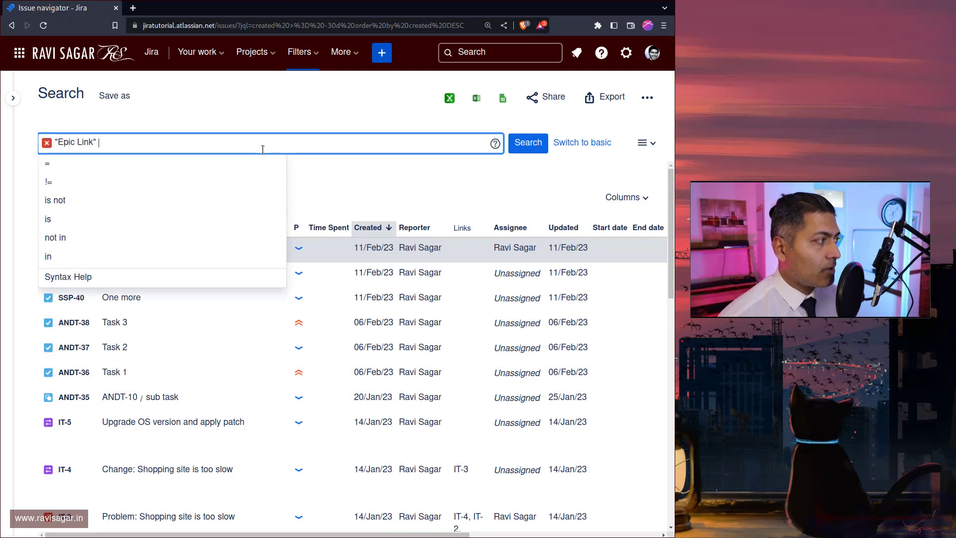
# Complete the Epic Link condition with "is not EMPTY" and run the query
pyautogui.press('Down')
pyautogui.press('Down')
pyautogui.press('Down')
pyautogui.press('Down')
pyautogui.press('Up')
pyautogui.press('Return')
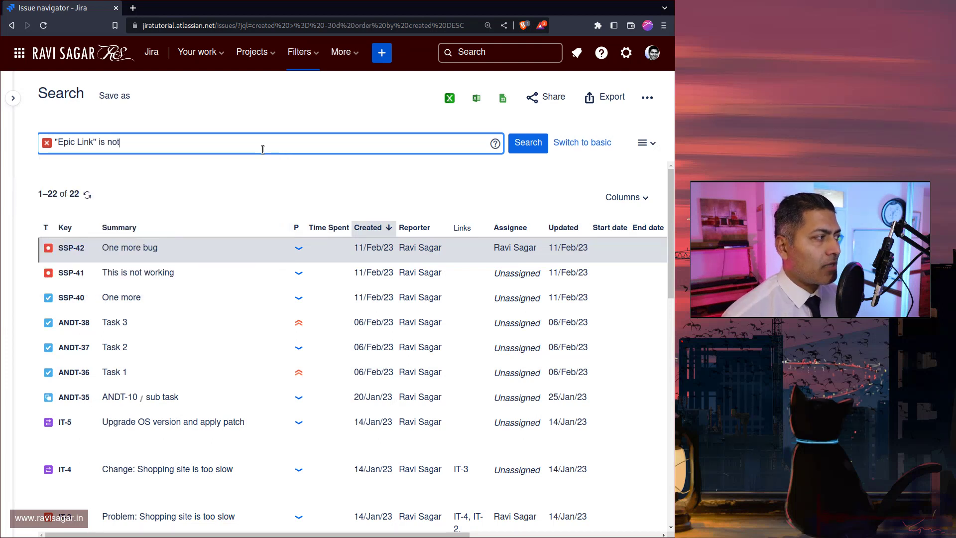
pyautogui.press('Down')
pyautogui.press('Return')
pyautogui.press('Return')
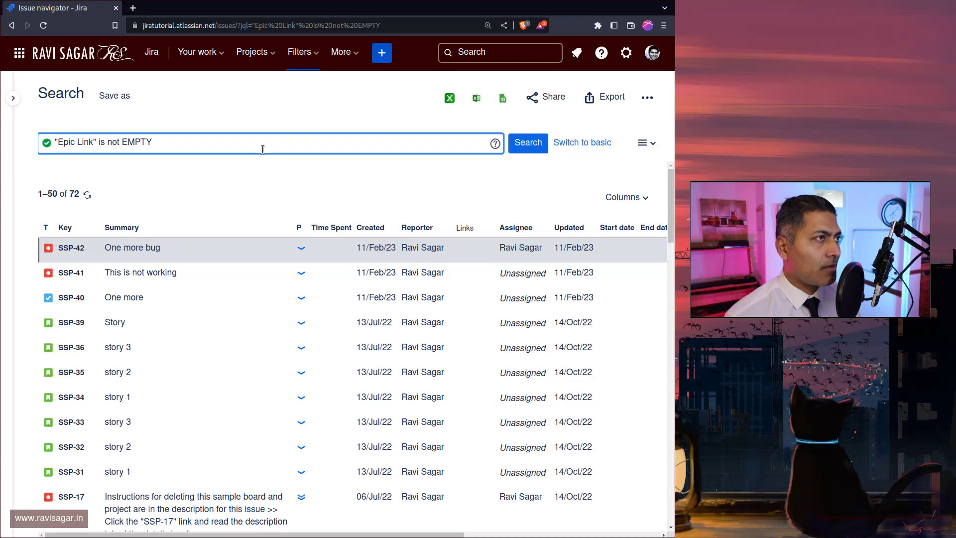
# Change the JQL condition to "Epic Link" = SSP-24
pyautogui.hotkey('ctrl', 'shift', 'Left')
pyautogui.hotkey('ctrl', 'shift', 'Left')
pyautogui.hotkey('ctrl', 'shift', 'Left')
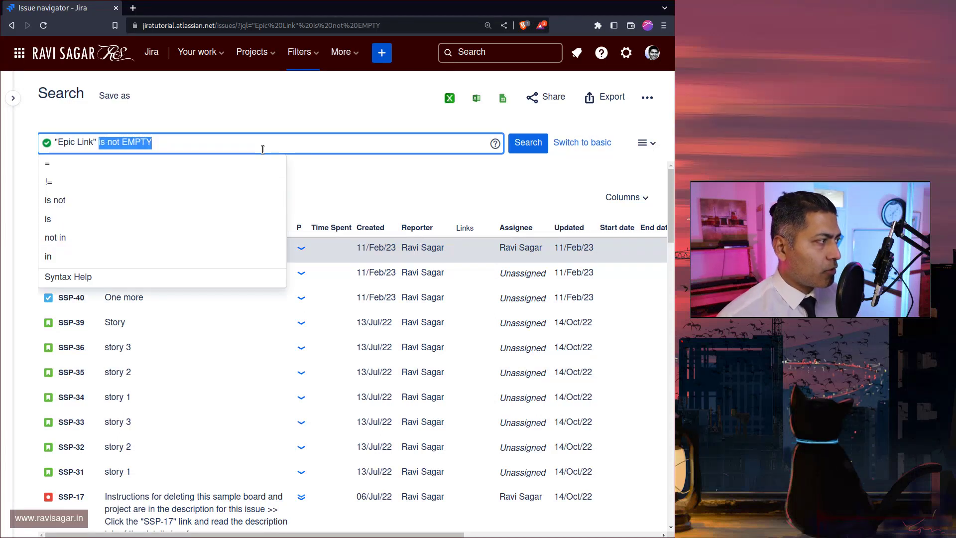
pyautogui.write('= ')
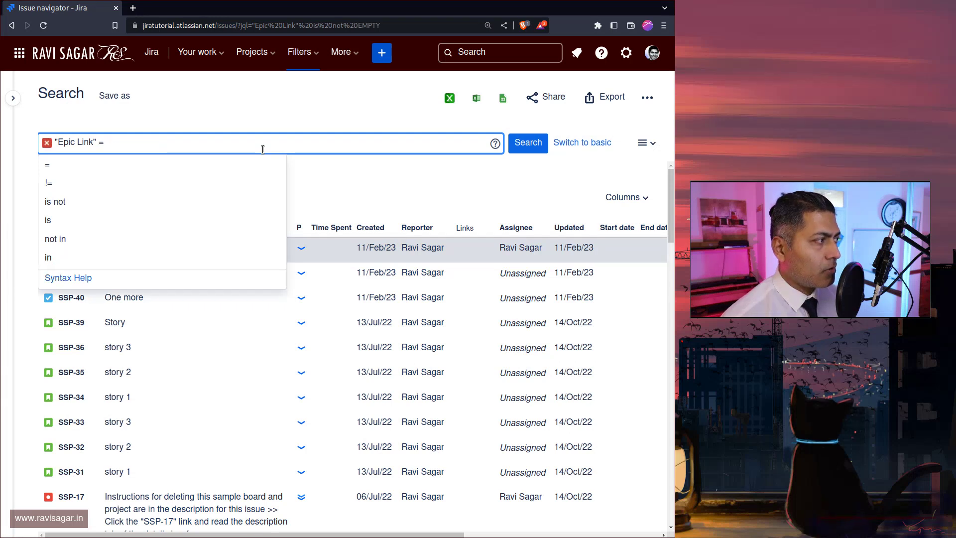
pyautogui.write('SSP')
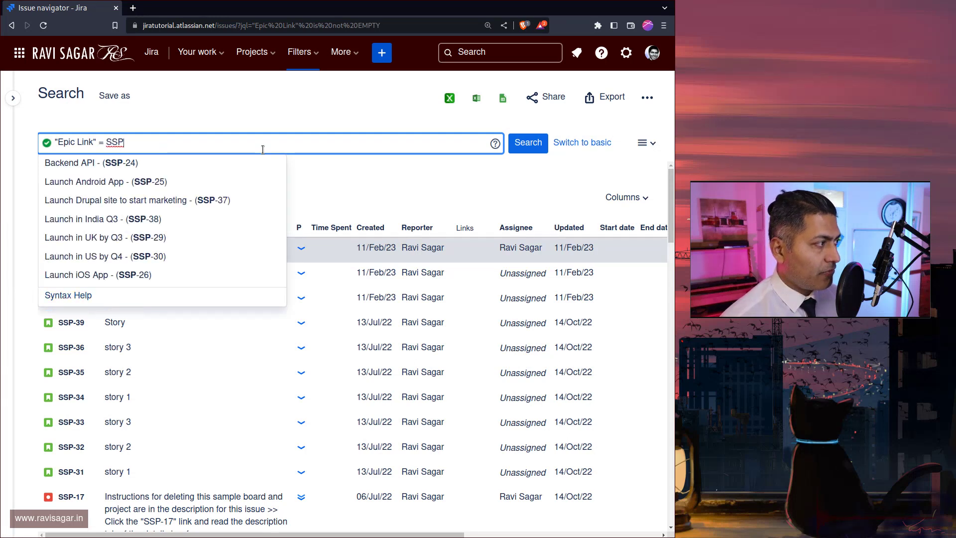
pyautogui.press('Down')
pyautogui.press('Return')
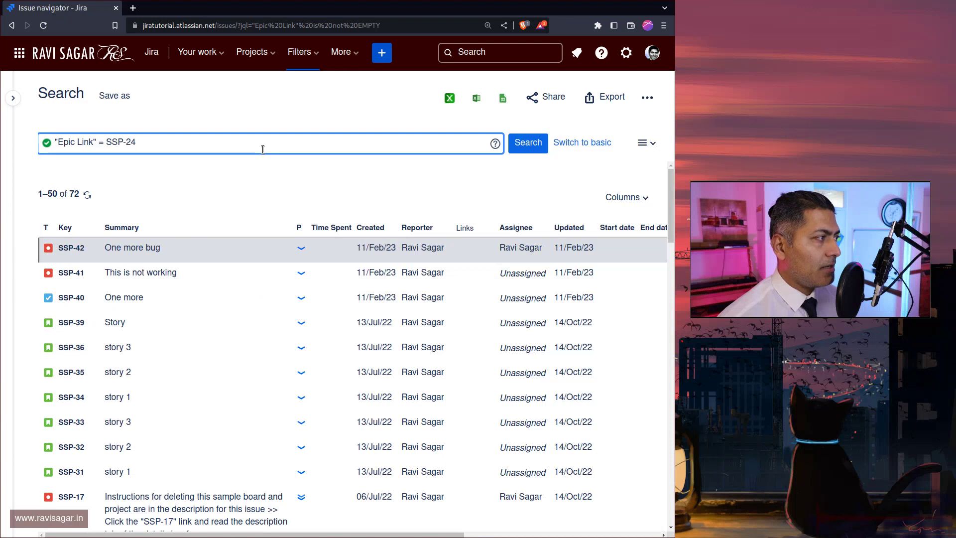
# Rewrite the query as "Epic Link" in (SSP-24) and run the search
pyautogui.press('Left')
pyautogui.press('Left')
pyautogui.press('Left')
pyautogui.press('Left')
pyautogui.press('Left')
pyautogui.press('Left')
pyautogui.press('Left')
pyautogui.press('BackSpace')
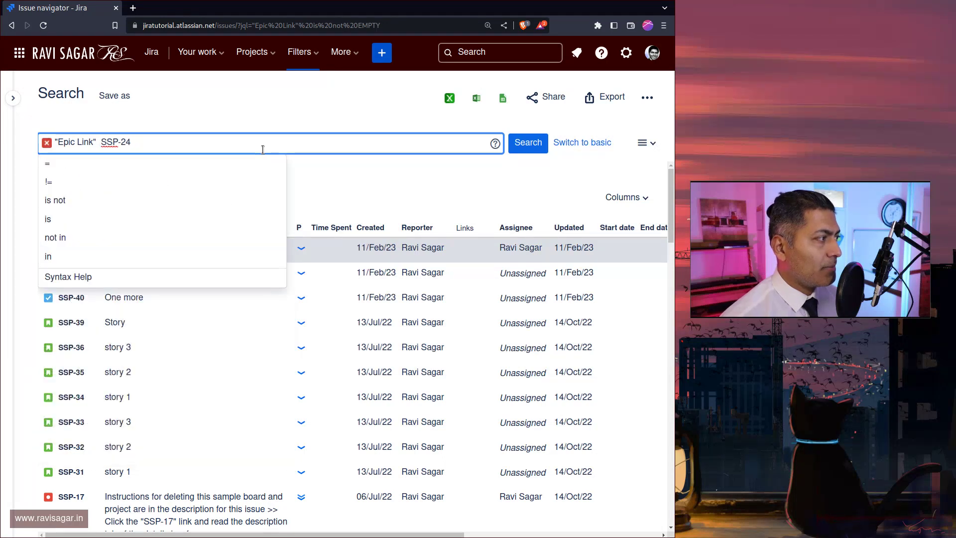
pyautogui.write('in')
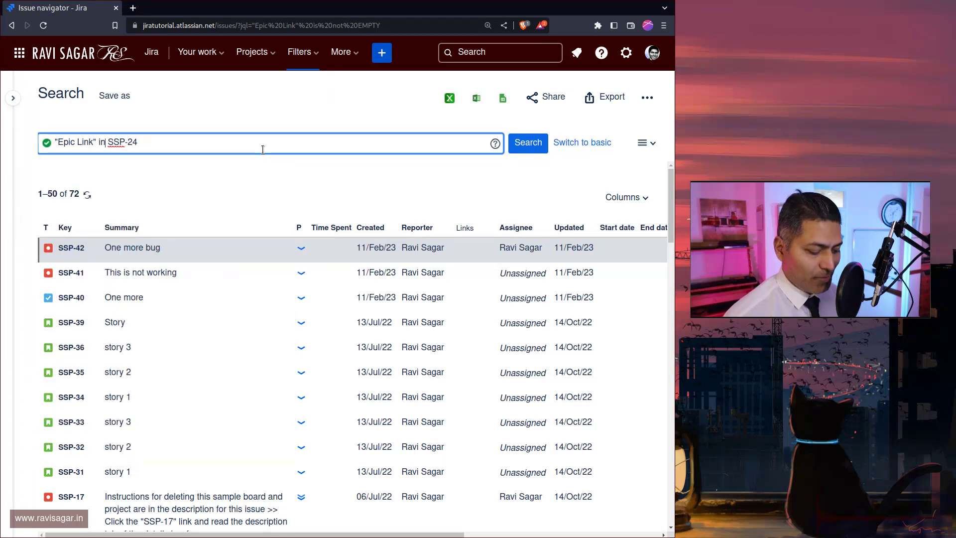
pyautogui.press('Right')
pyautogui.write('(')
pyautogui.press('End')
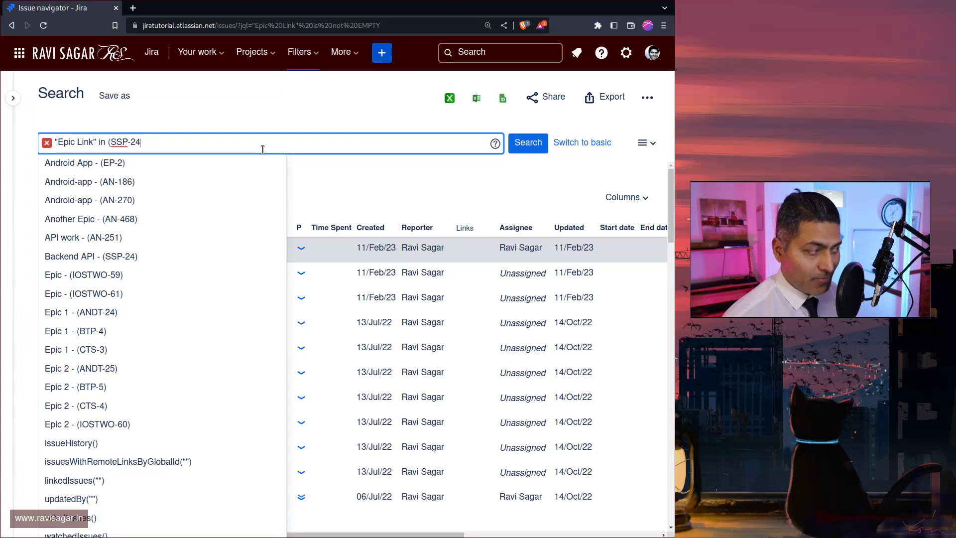
pyautogui.write(')')
pyautogui.press('Return')
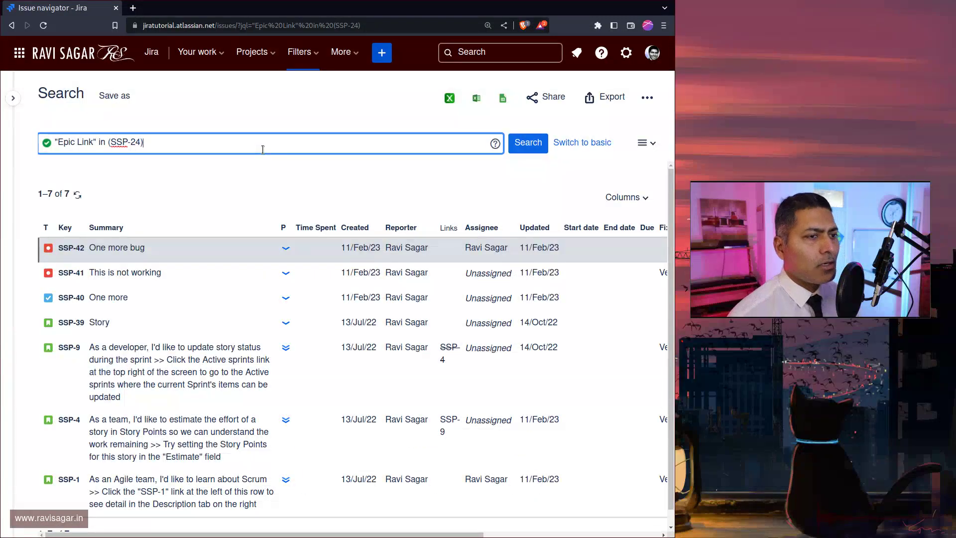
pyautogui.click(529, 151)
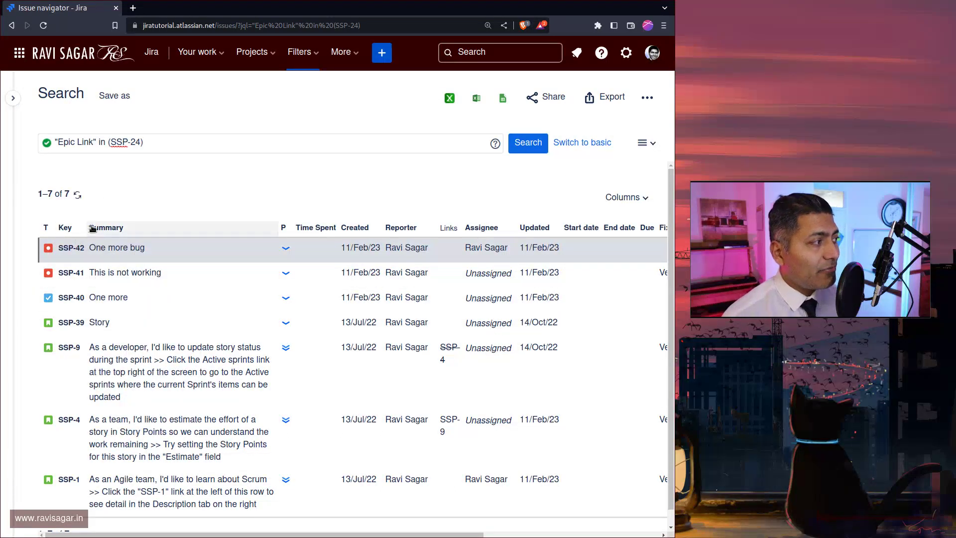
# Open SSP-42 in a separate tab, view its parent epic SSP-24, and return to the search results
pyautogui.middleClick(65, 252)
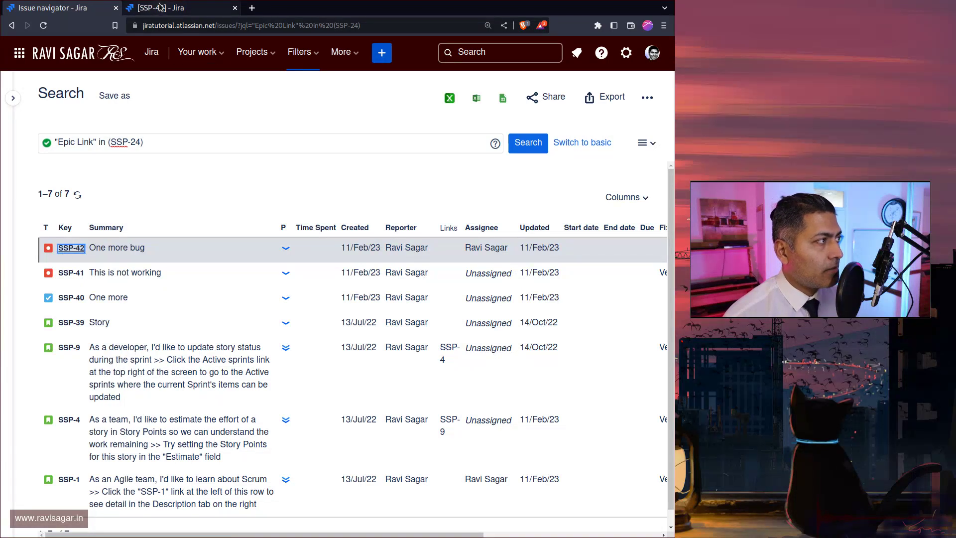
pyautogui.click(159, 7)
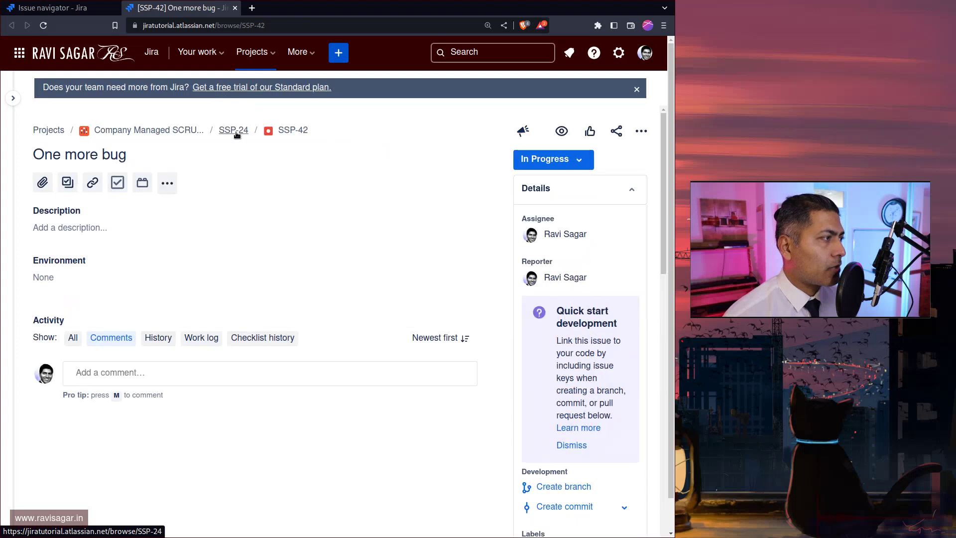
pyautogui.click(235, 131)
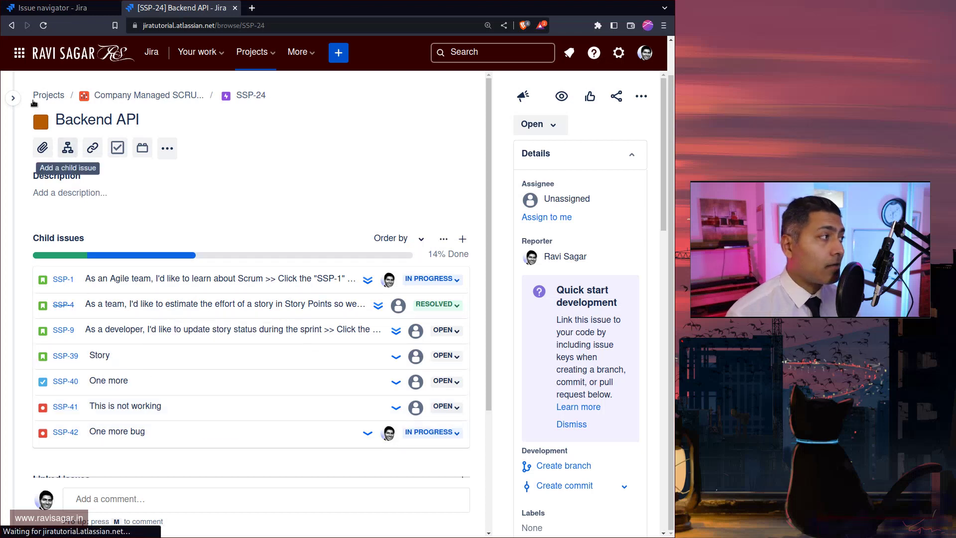
pyautogui.click(53, 8)
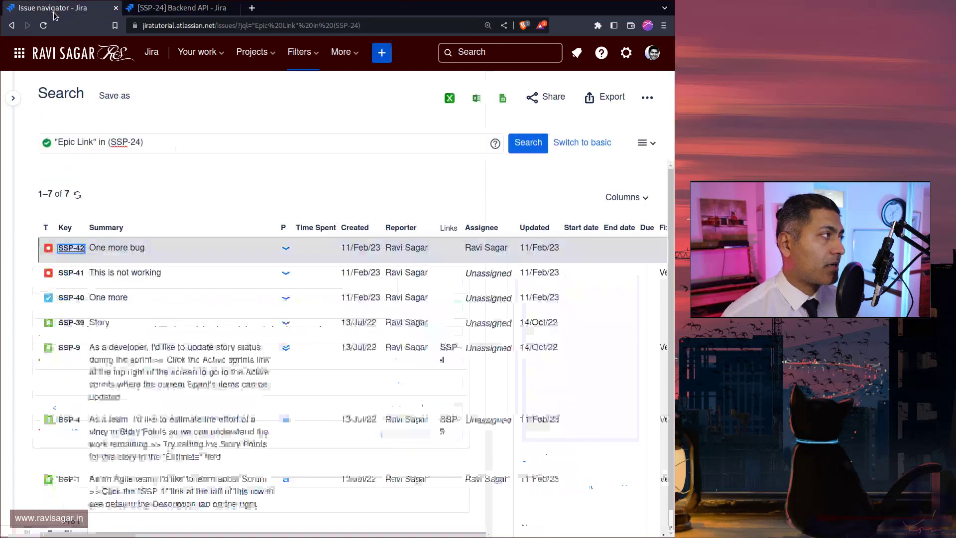
# Save the Epic Link search as a filter named backend-epic
pyautogui.click(122, 100)
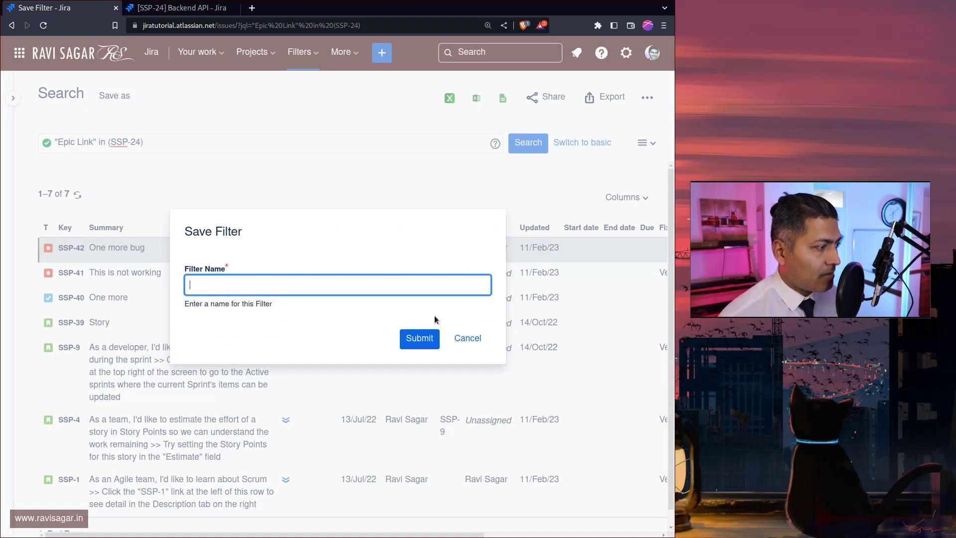
pyautogui.write('ssp')
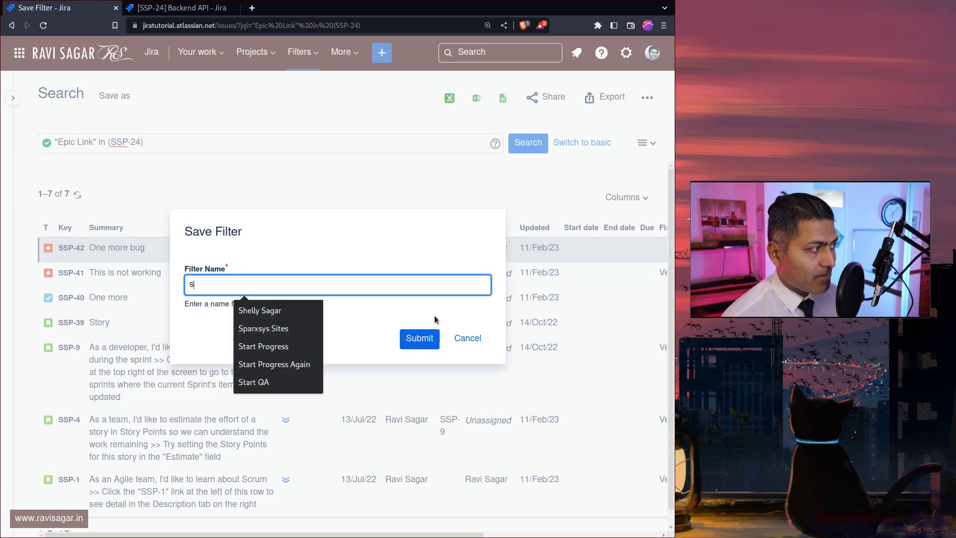
pyautogui.press('BackSpace')
pyautogui.press('BackSpace')
pyautogui.press('BackSpace')
pyautogui.press('BackSpace')
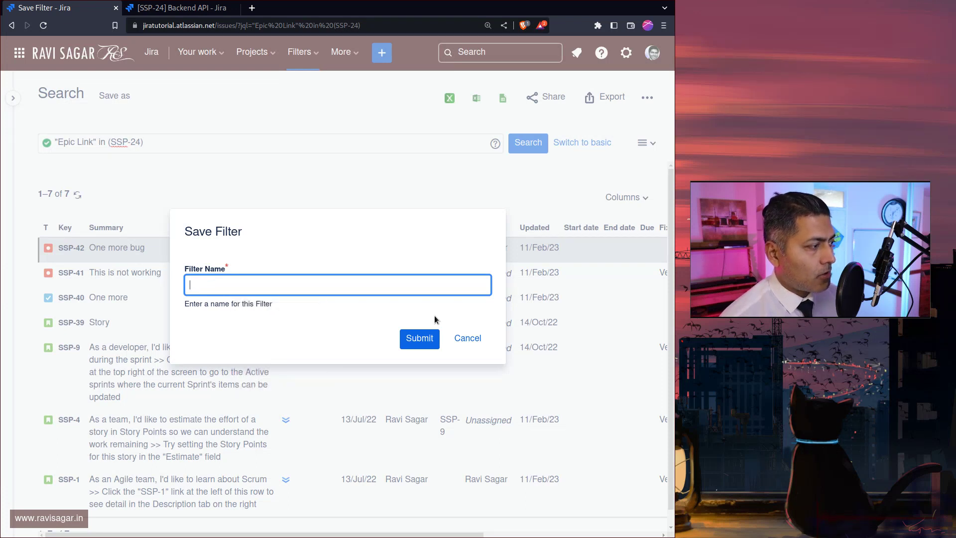
pyautogui.write('backend-epic')
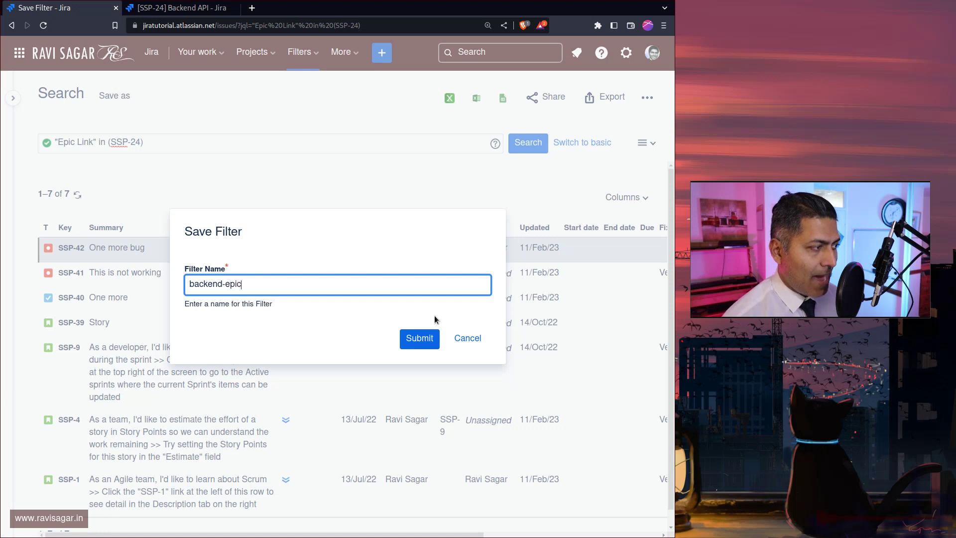
pyautogui.press('Return')
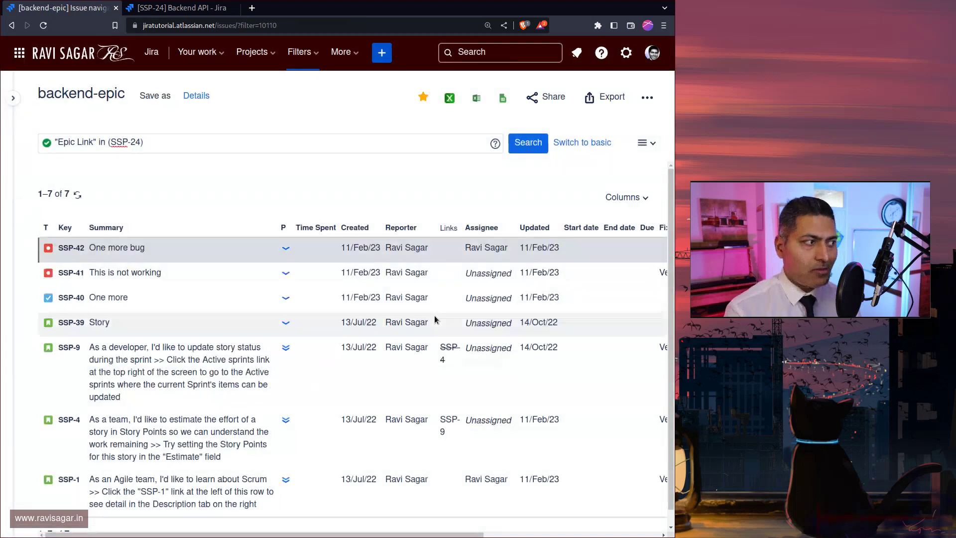
# Open the starred Software development dashboard
pyautogui.click(213, 53)
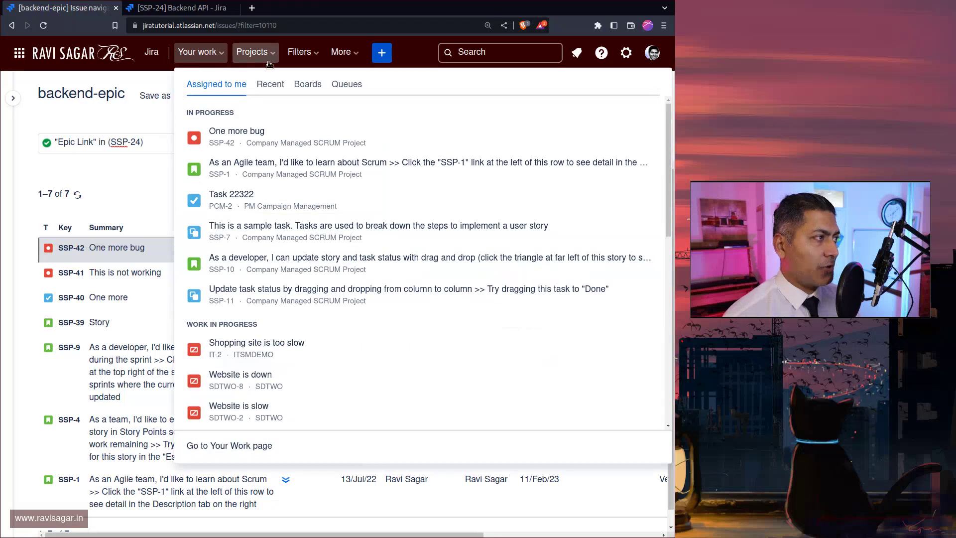
pyautogui.click(63, 53)
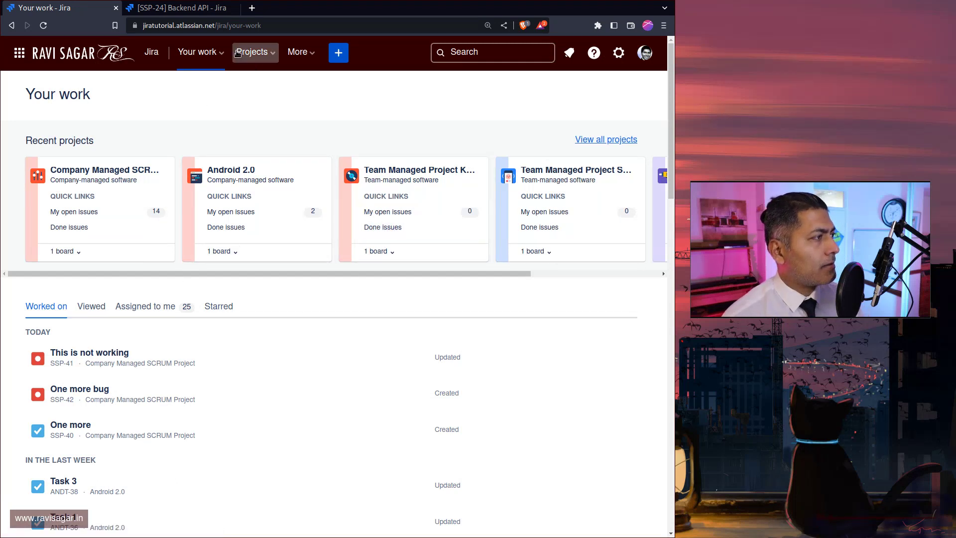
pyautogui.click(315, 56)
pyautogui.moveTo(319, 105)
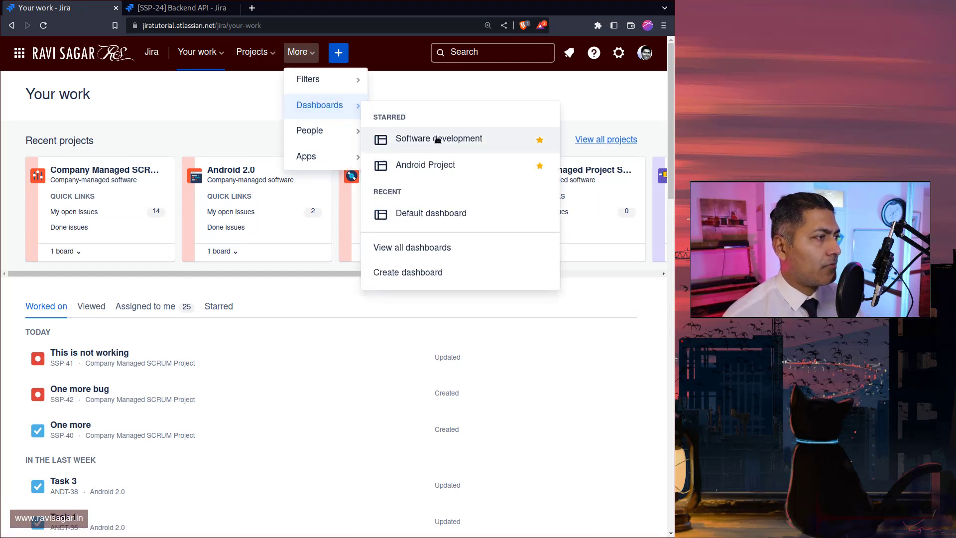
pyautogui.click(438, 138)
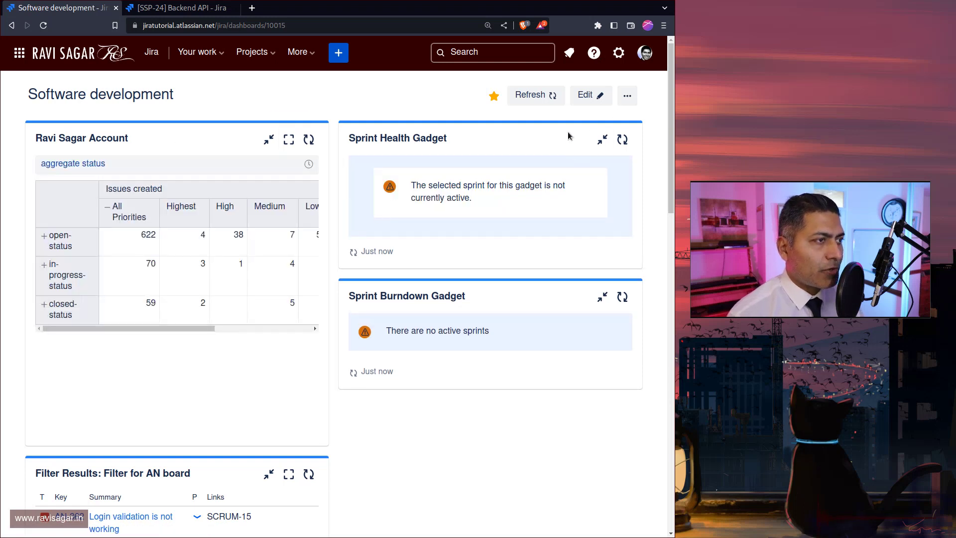
# Edit the dashboard, add the Two Dimensional Filter Statistics gadget, and close the gadget list
pyautogui.click(587, 95)
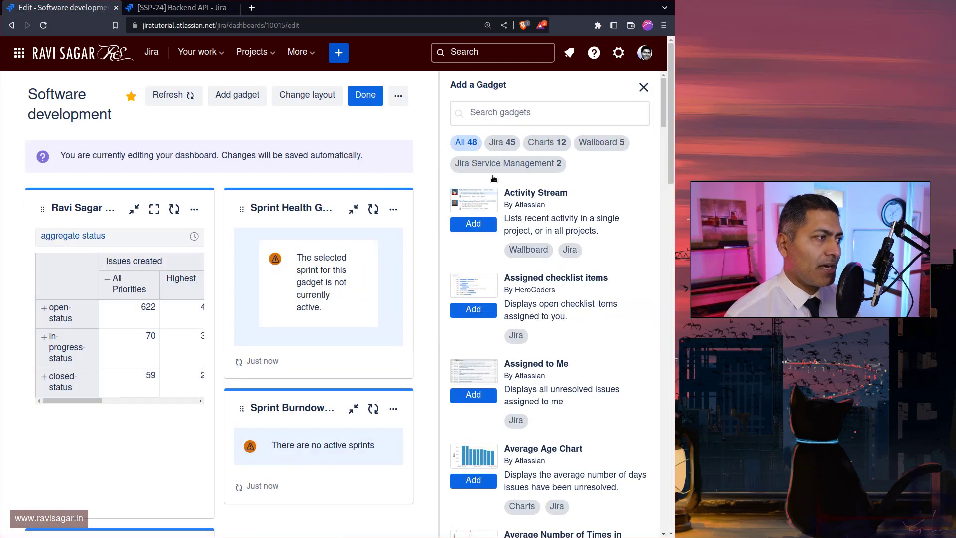
pyautogui.hotkey('ctrl', '-')
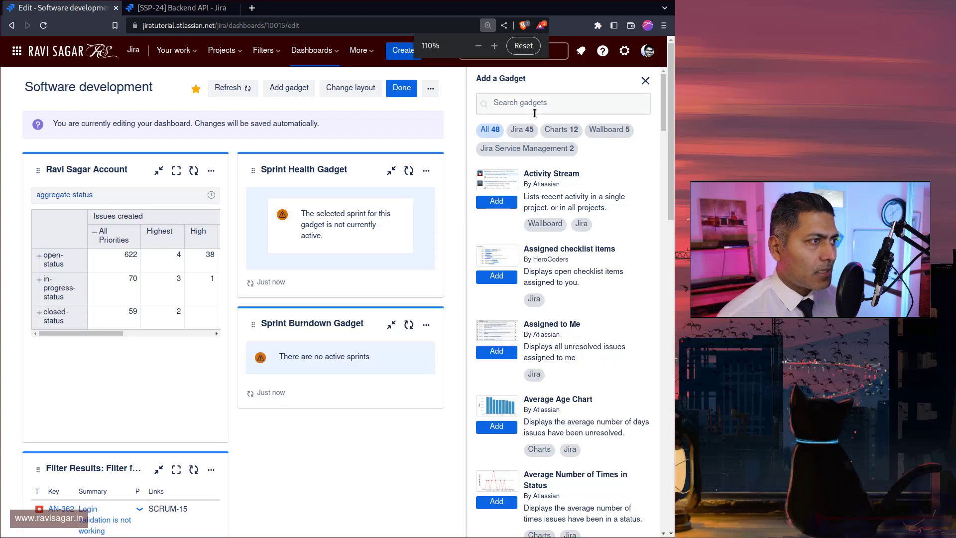
pyautogui.click(534, 112)
pyautogui.write('tw')
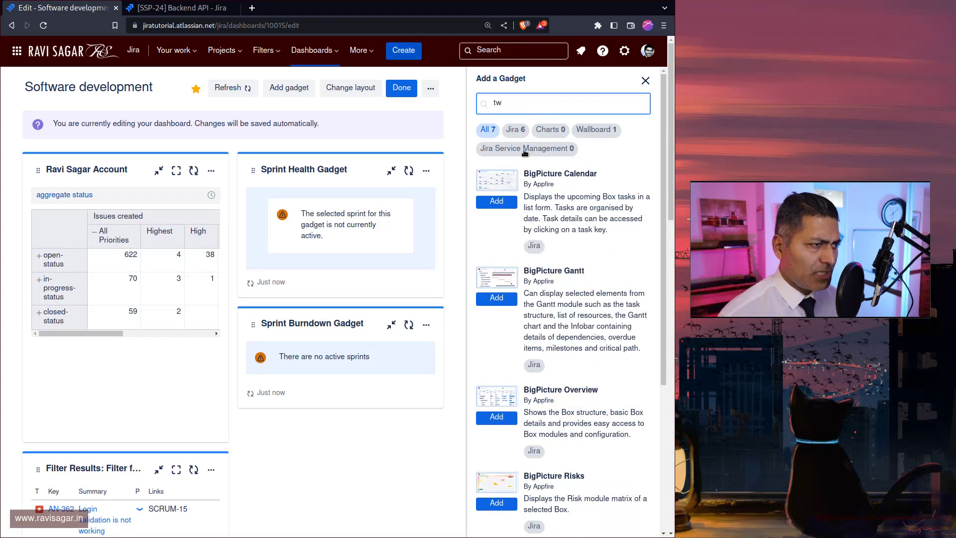
pyautogui.write('o')
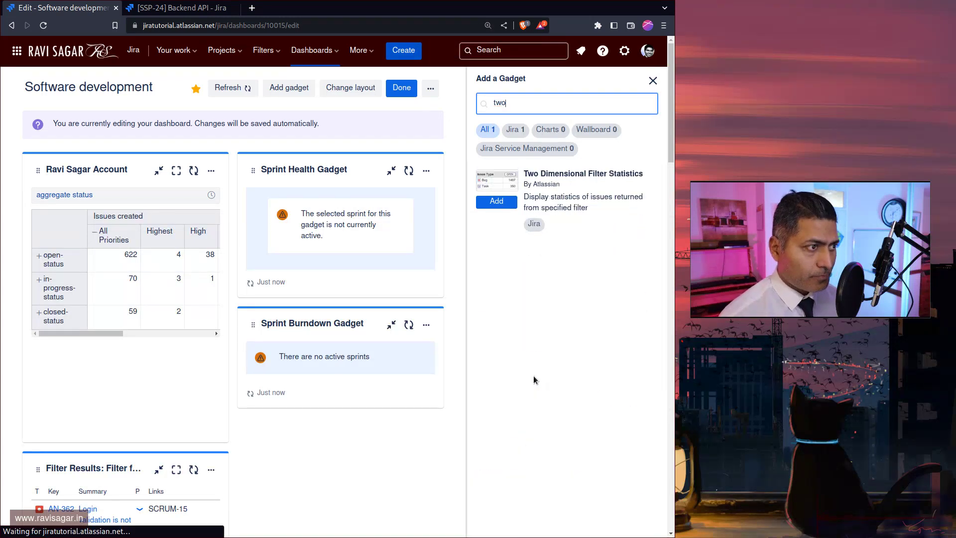
pyautogui.click(500, 206)
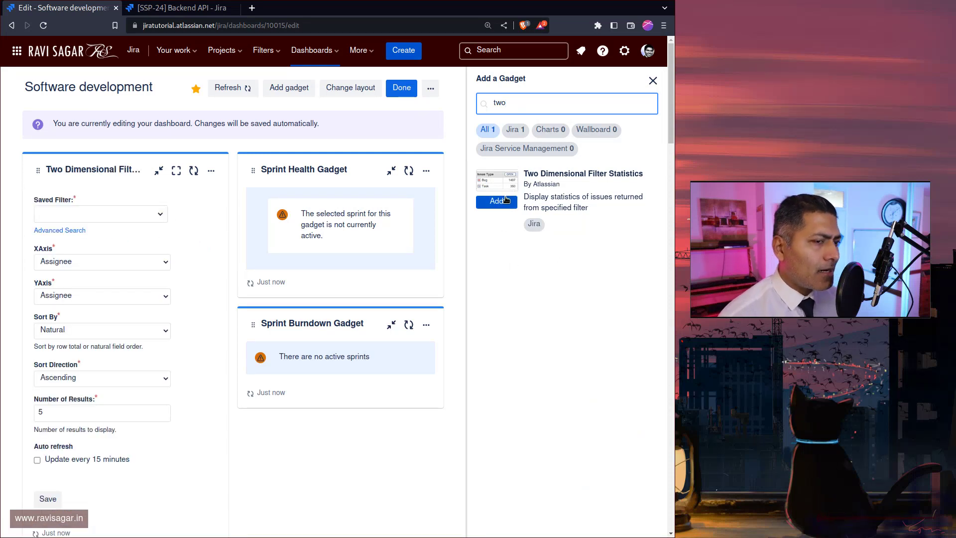
pyautogui.click(653, 80)
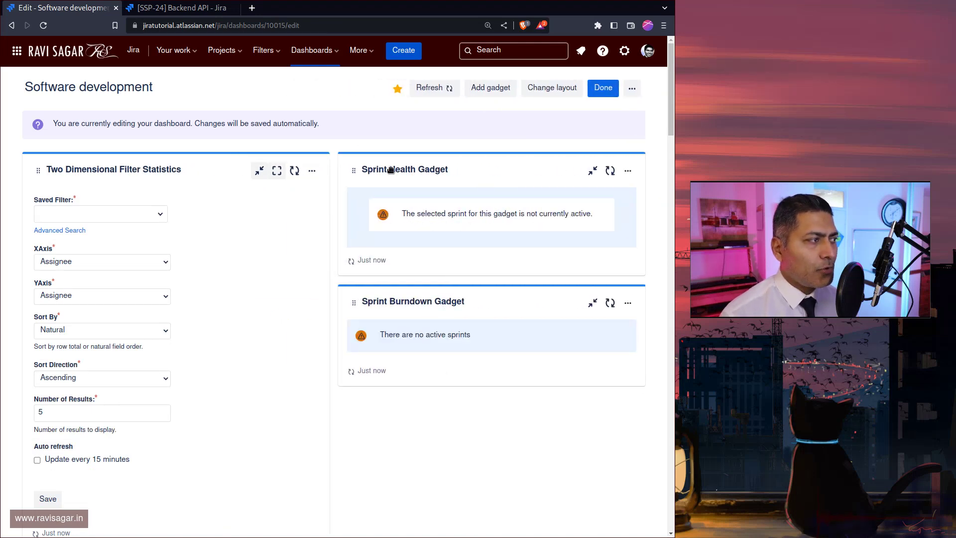
# Move one Two Dimensional Filter Statistics gadget to the second column and set the other gadget's saved filter to backend-epic
pyautogui.moveTo(209, 165); pyautogui.dragTo(497, 167)
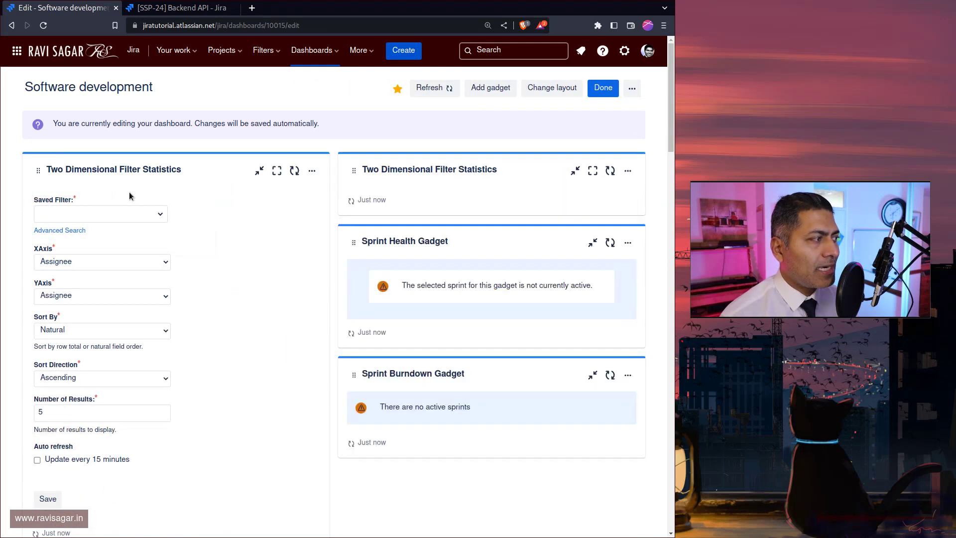
pyautogui.click(115, 213)
pyautogui.write('backe')
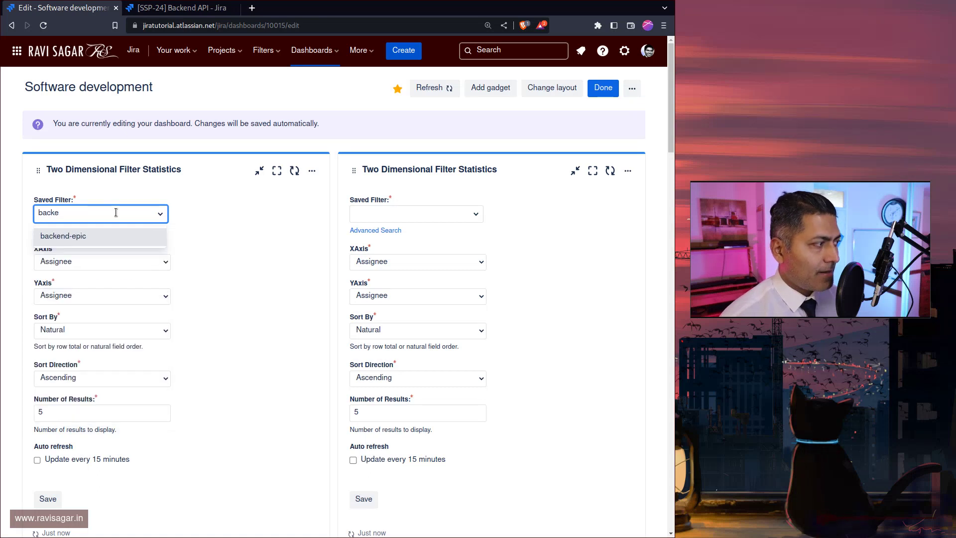
pyautogui.click(76, 237)
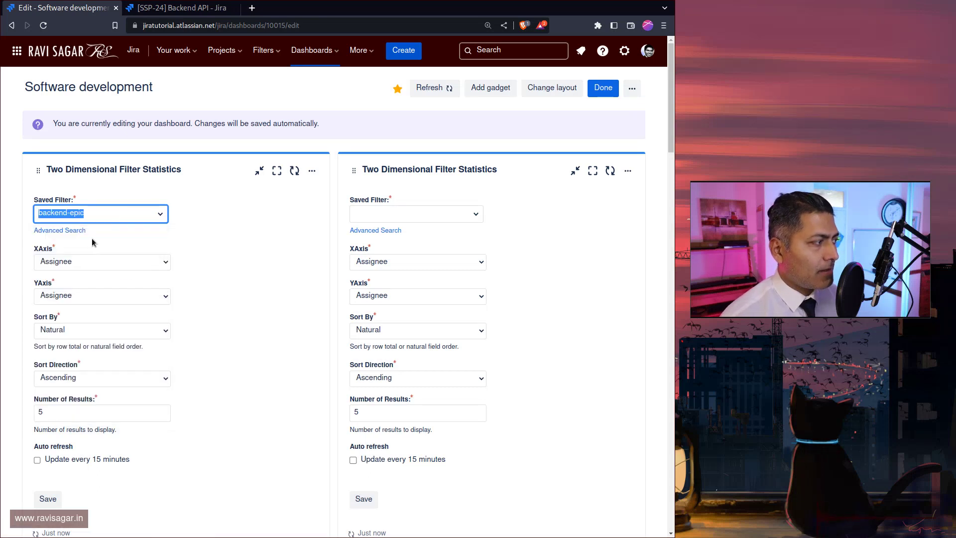
# Set the first-column gadget's X axis to Status and its number of results to 20, and save the configuration
pyautogui.scroll(-2, 115, 243)
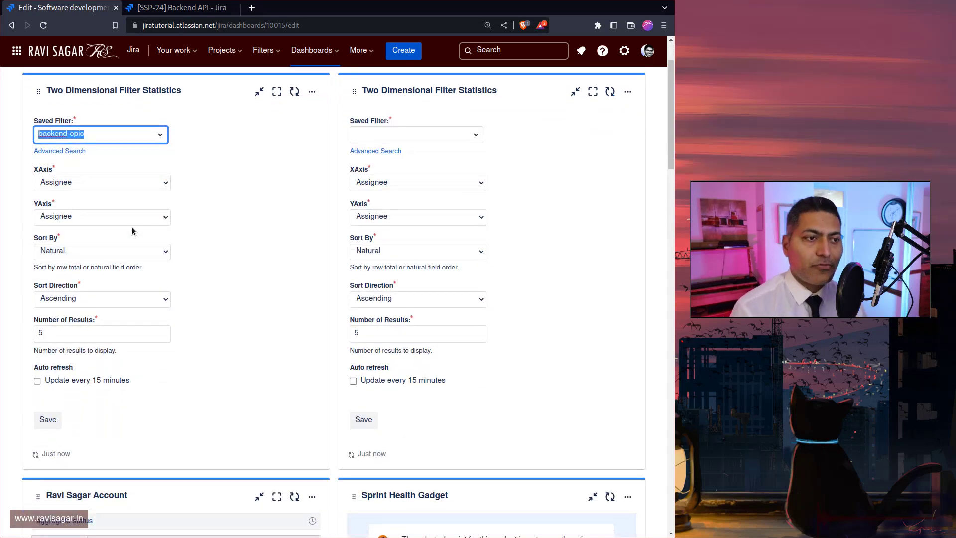
pyautogui.click(123, 186)
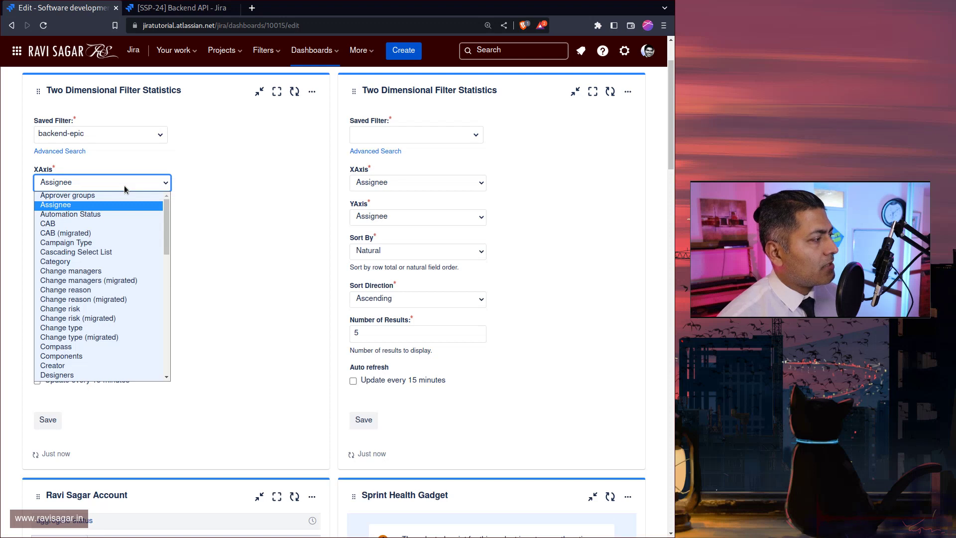
pyautogui.write('sk Category')
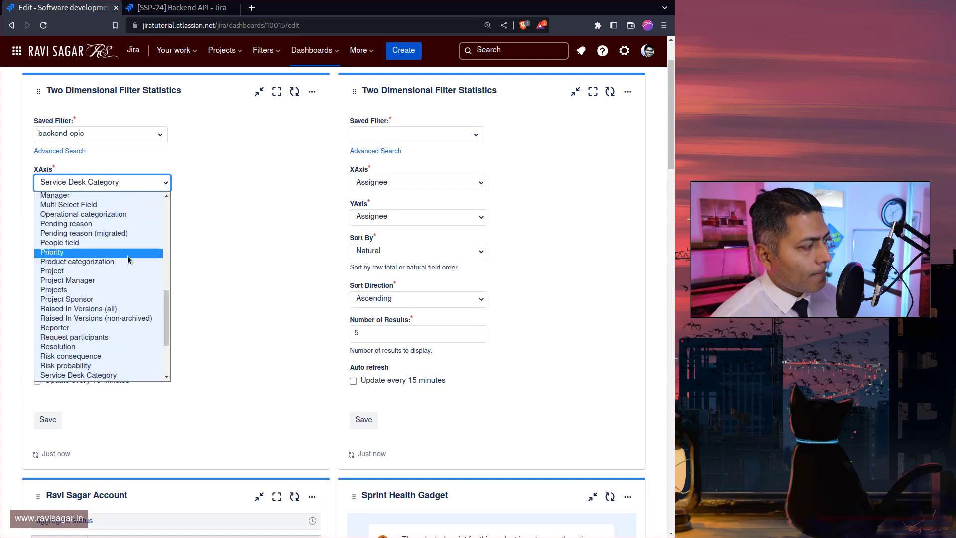
pyautogui.press('Down')
pyautogui.press('Down')
pyautogui.scroll(-2, 131, 285)
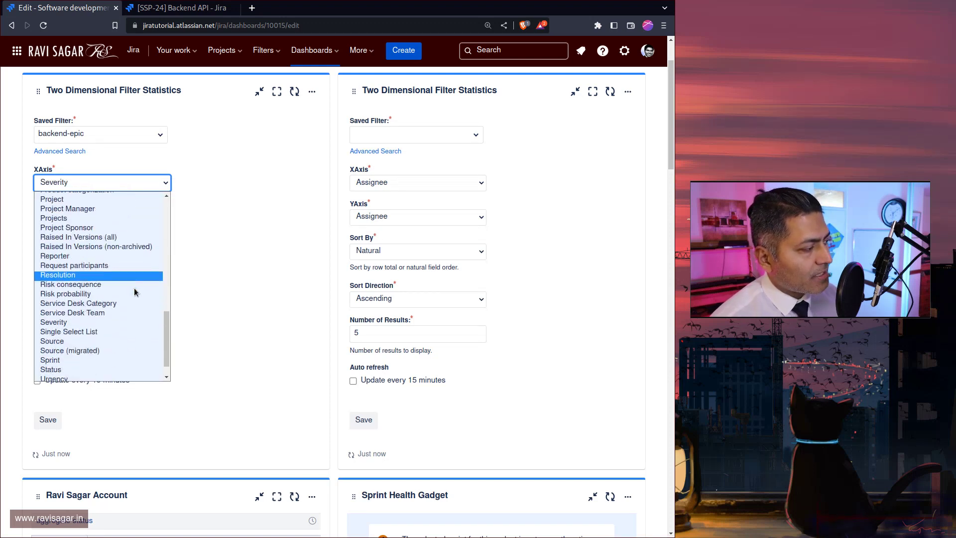
pyautogui.click(87, 371)
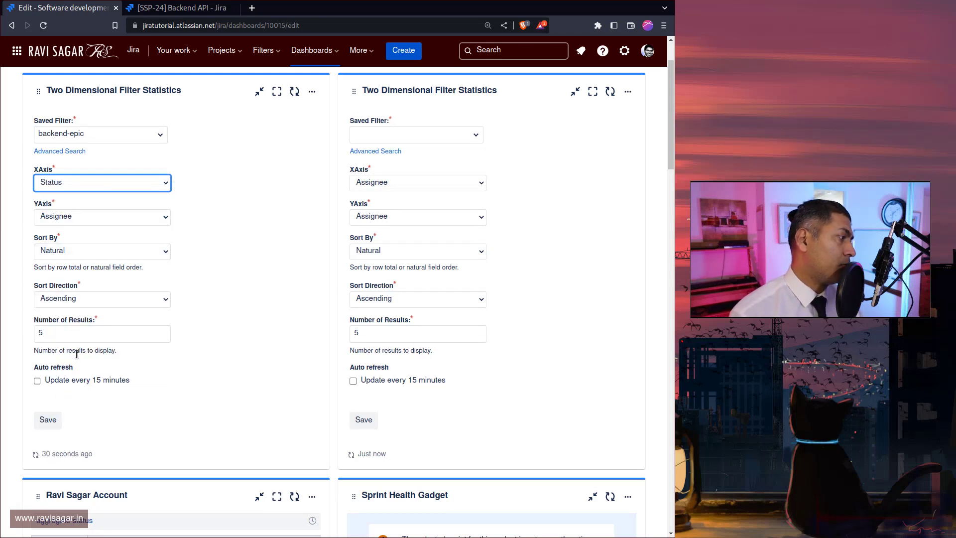
pyautogui.doubleClick(70, 330)
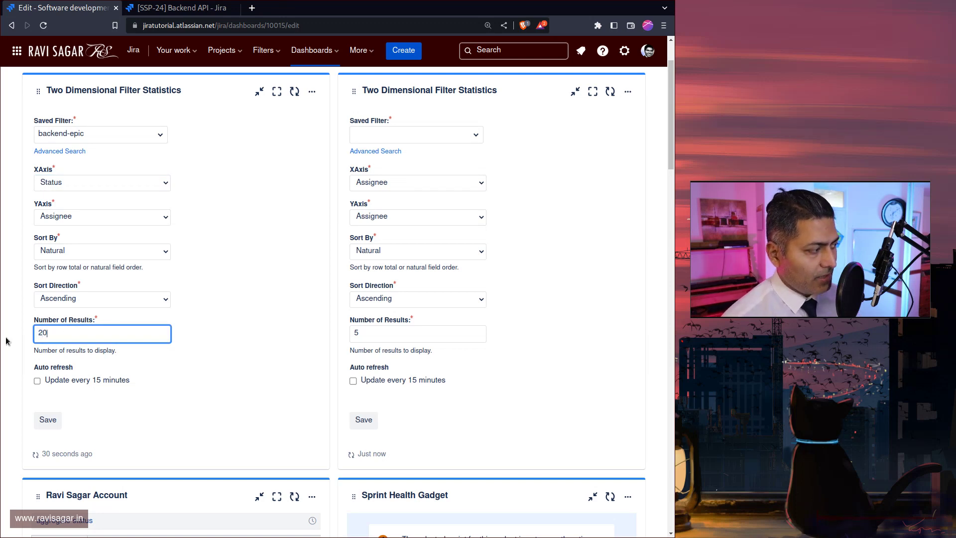
pyautogui.click(50, 420)
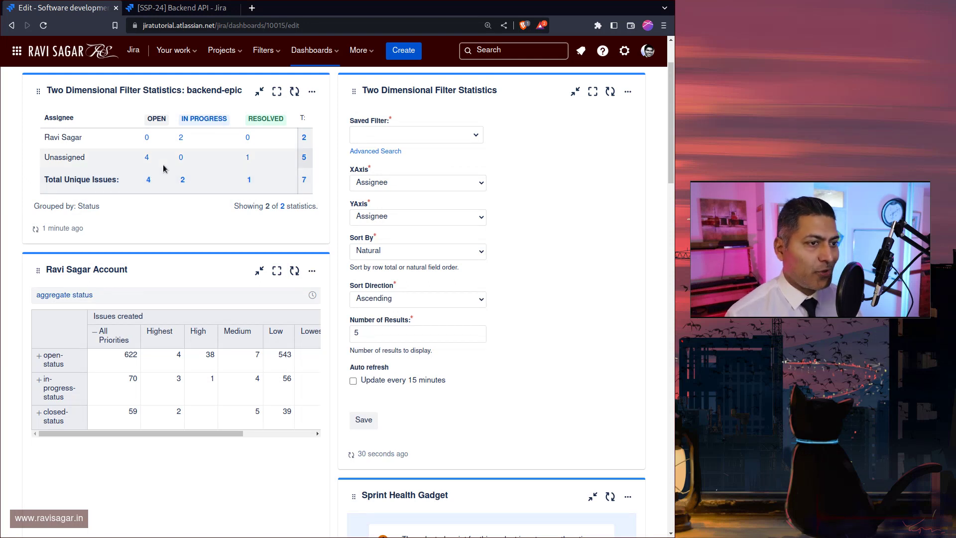
# Choose backend-epic as the saved filter of the second-column Two Dimensional Filter Statistics gadget
pyautogui.click(398, 134)
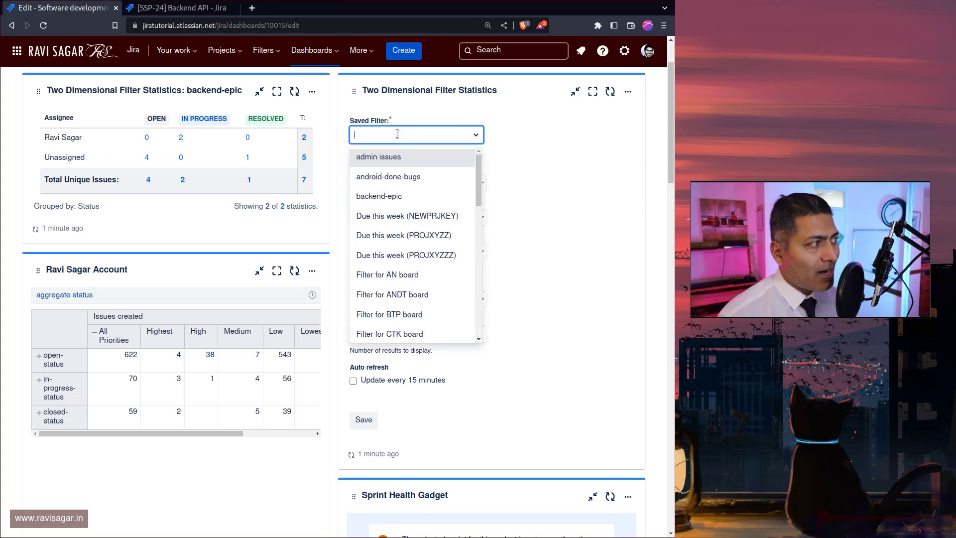
pyautogui.write('back')
pyautogui.press('Return')
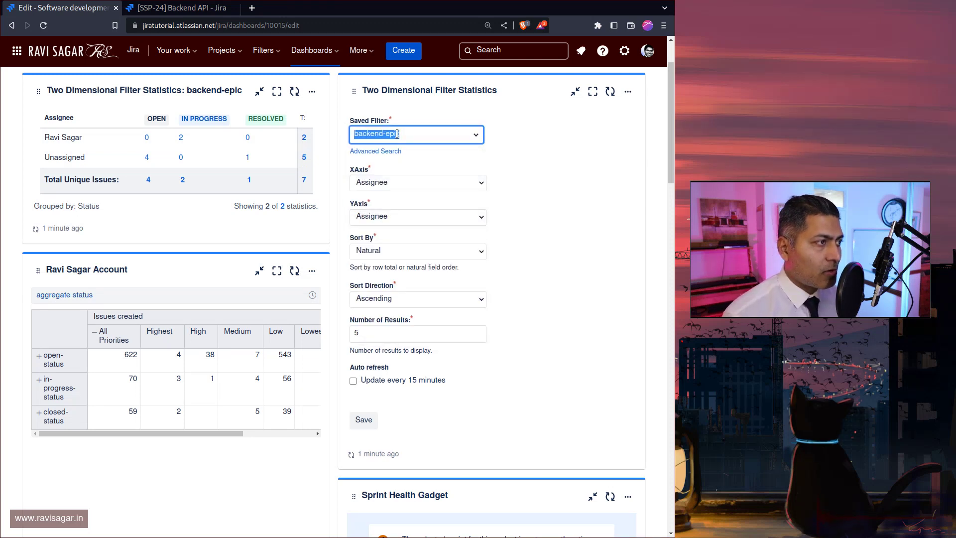
# Set the second-column gadget's X axis to Sprint and its Y axis to Status
pyautogui.click(415, 188)
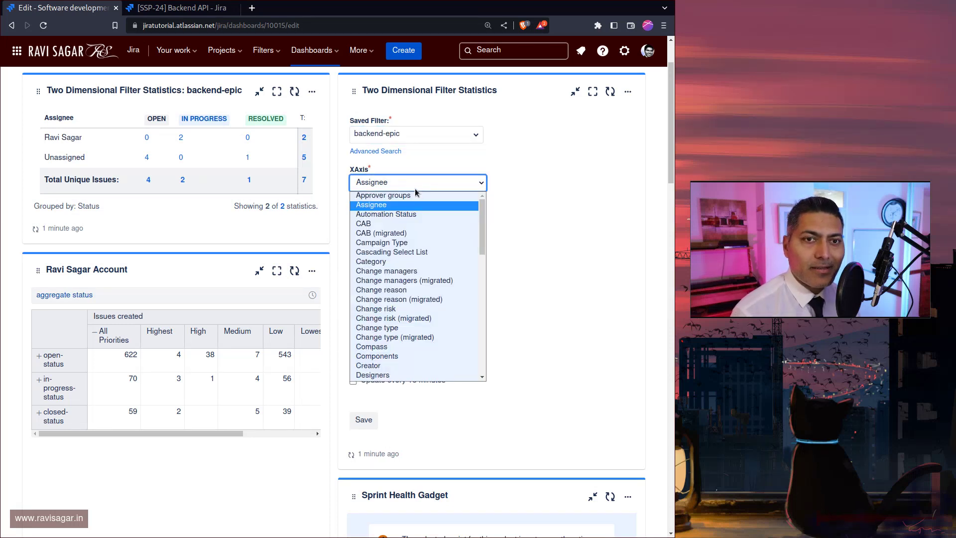
pyautogui.write('sprint')
pyautogui.press('Return')
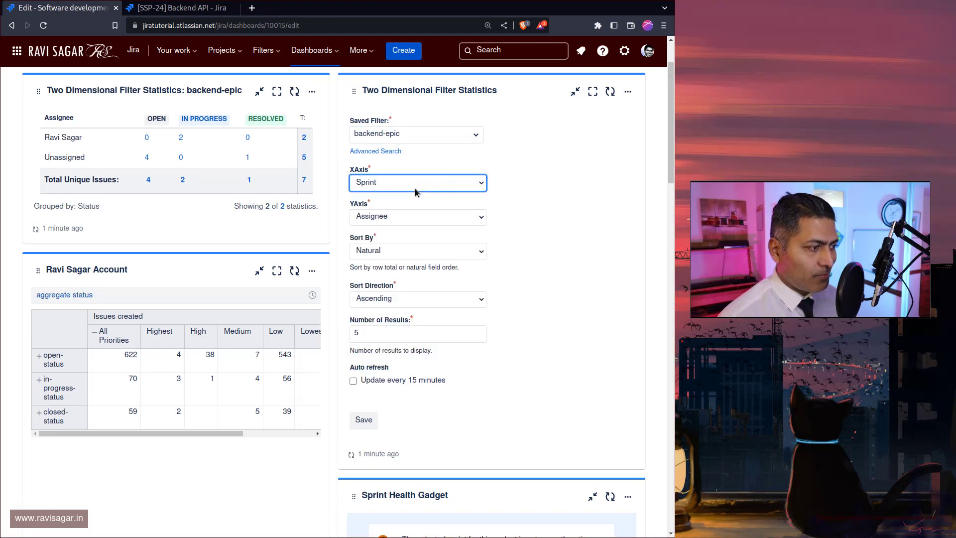
pyautogui.click(413, 218)
pyautogui.write('s')
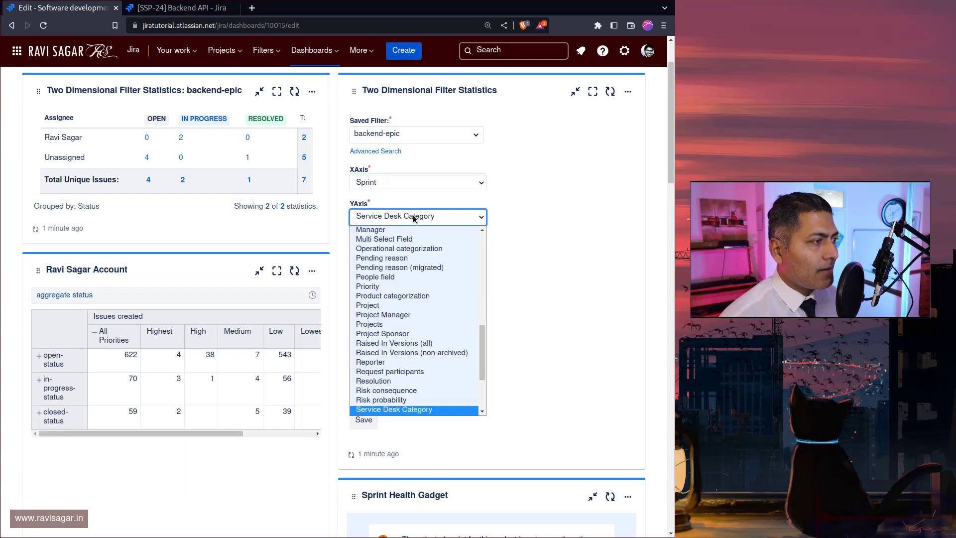
pyautogui.write('tatus')
pyautogui.click(409, 409)
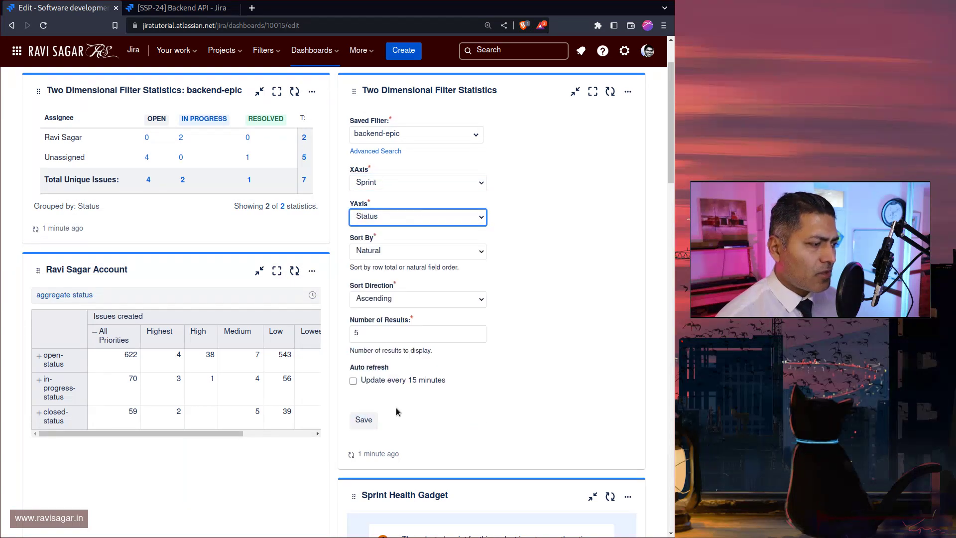
# Set the second-column gadget's number of results to 10 and save its configuration
pyautogui.press('Tab')
pyautogui.press('Tab')
pyautogui.press('Tab')
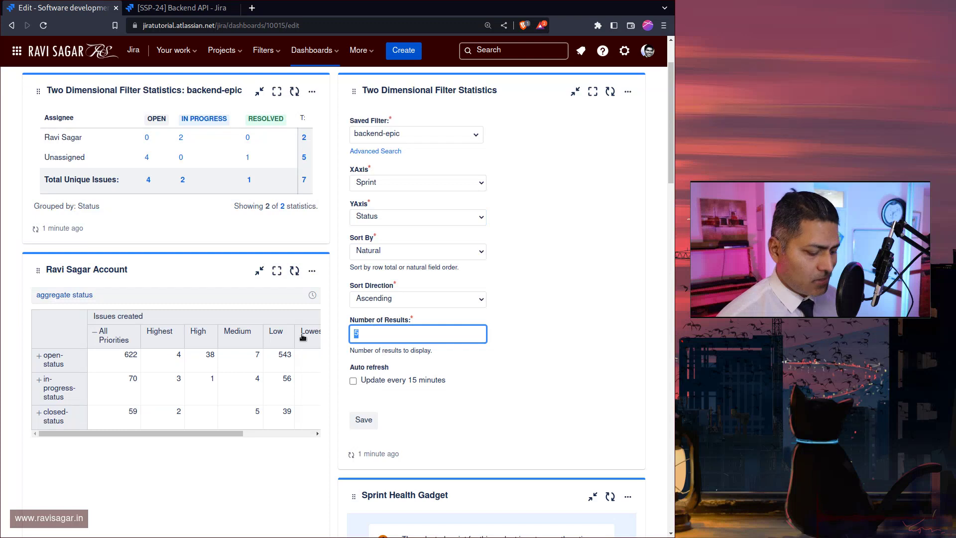
pyautogui.doubleClick(404, 333)
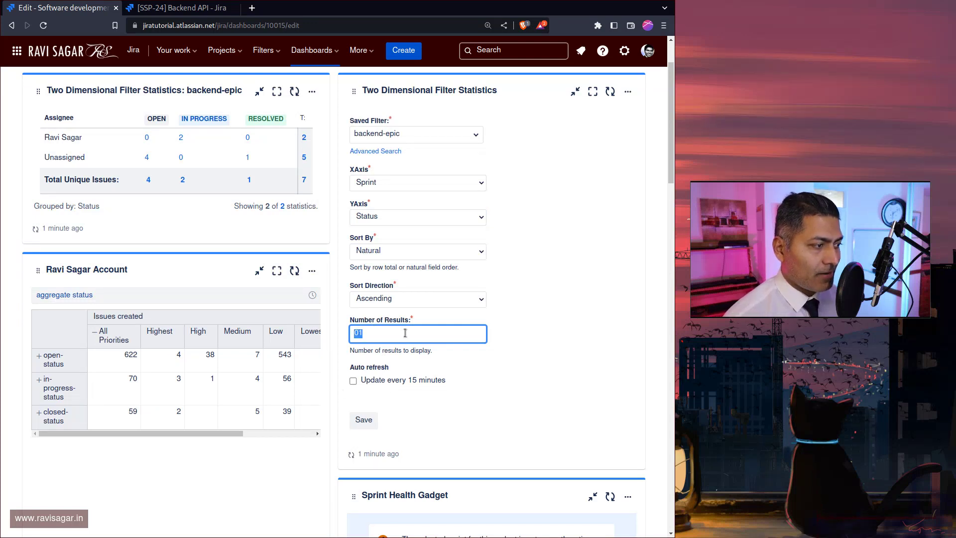
pyautogui.write('10')
pyautogui.click(363, 420)
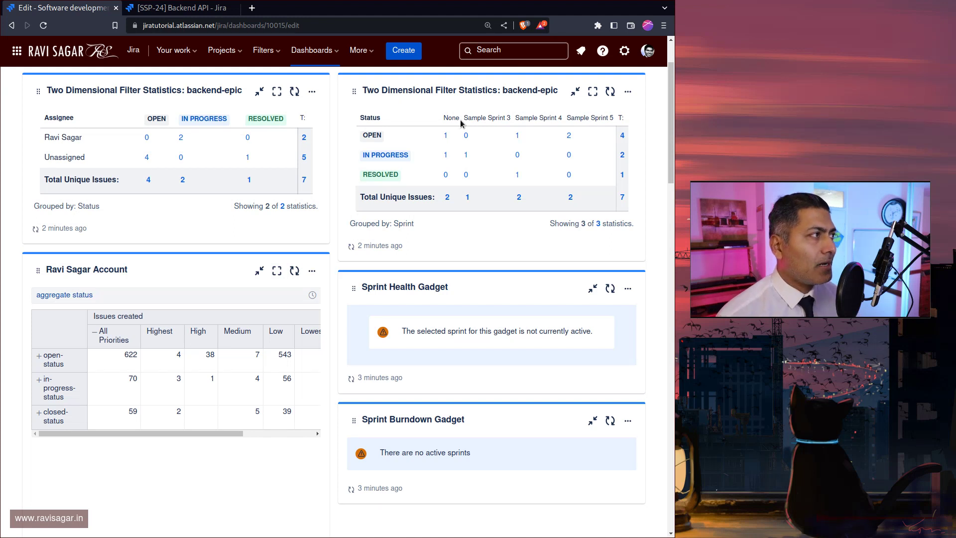
# Switch to the Backend API epic's browser tab, search all filters for "back", and open the backend-epic filter
pyautogui.hotkey('ctrl', 'Tab')
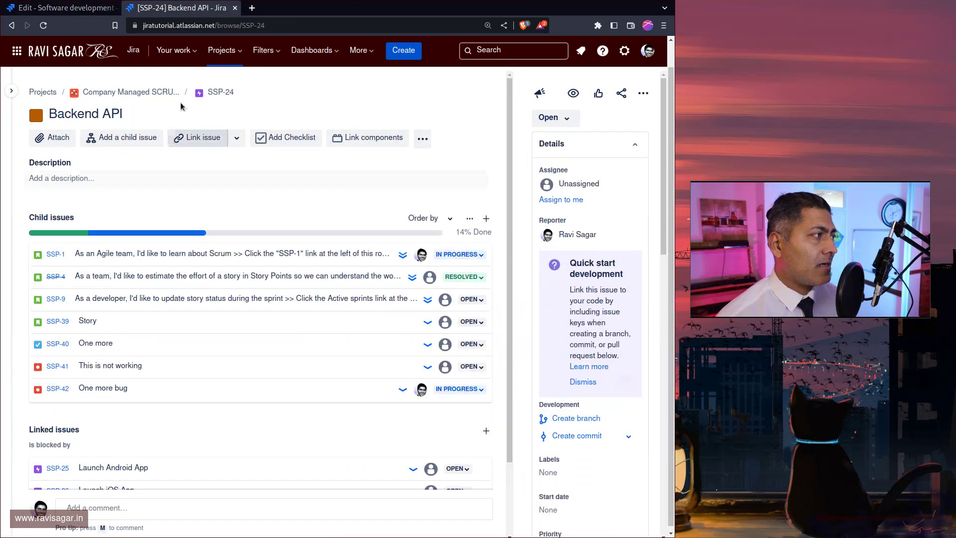
pyautogui.click(491, 50)
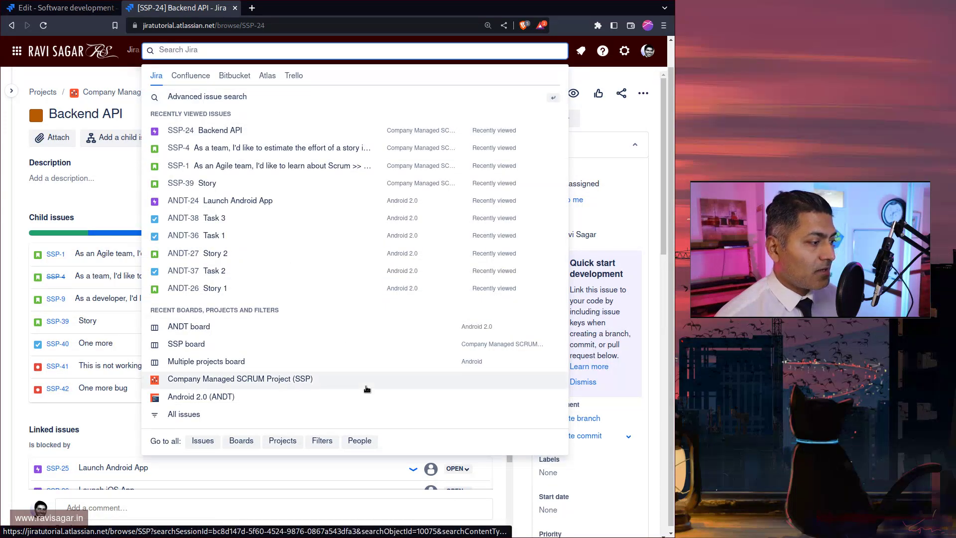
pyautogui.click(325, 440)
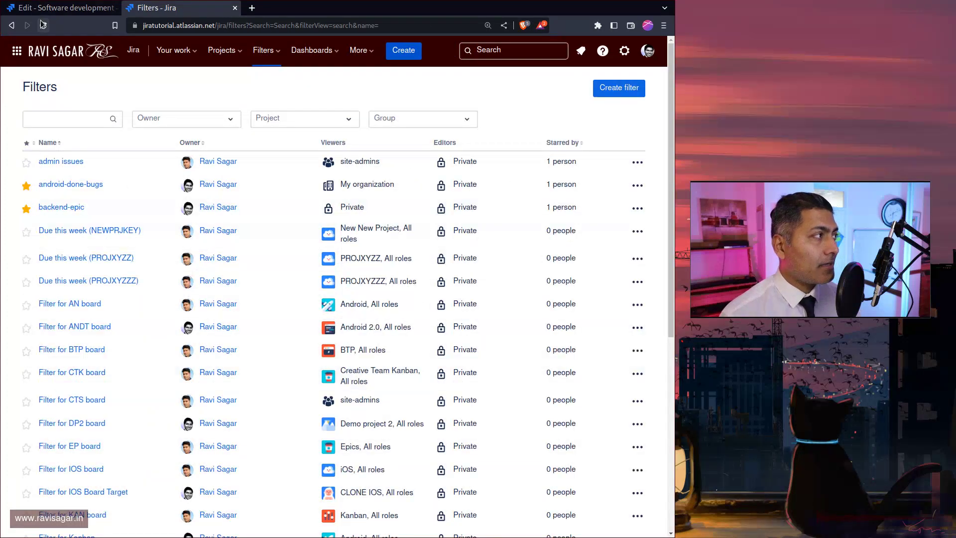
pyautogui.click(68, 116)
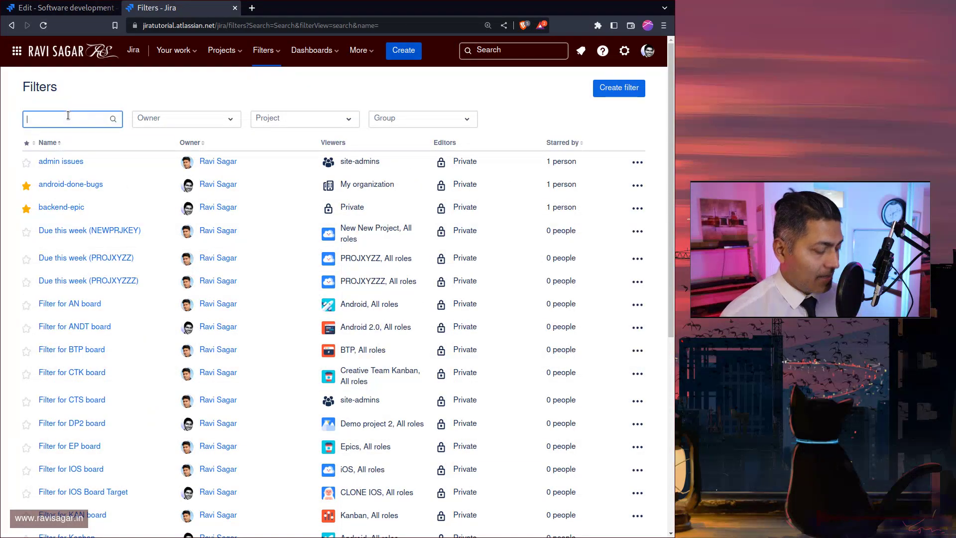
pyautogui.write('back')
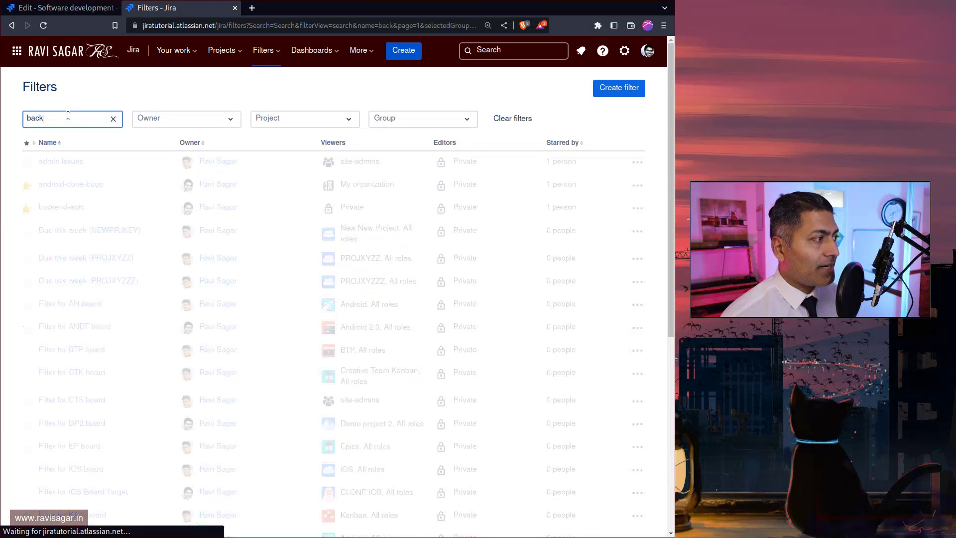
pyautogui.click(67, 162)
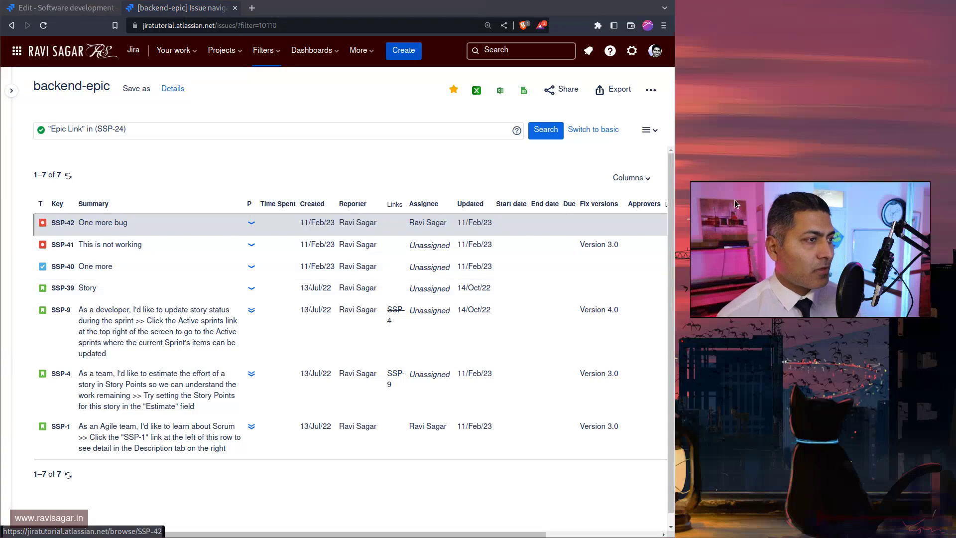
# Check the column options, open SSP-39 from the results, and widen its details area to view the Epic Link field
pyautogui.click(630, 178)
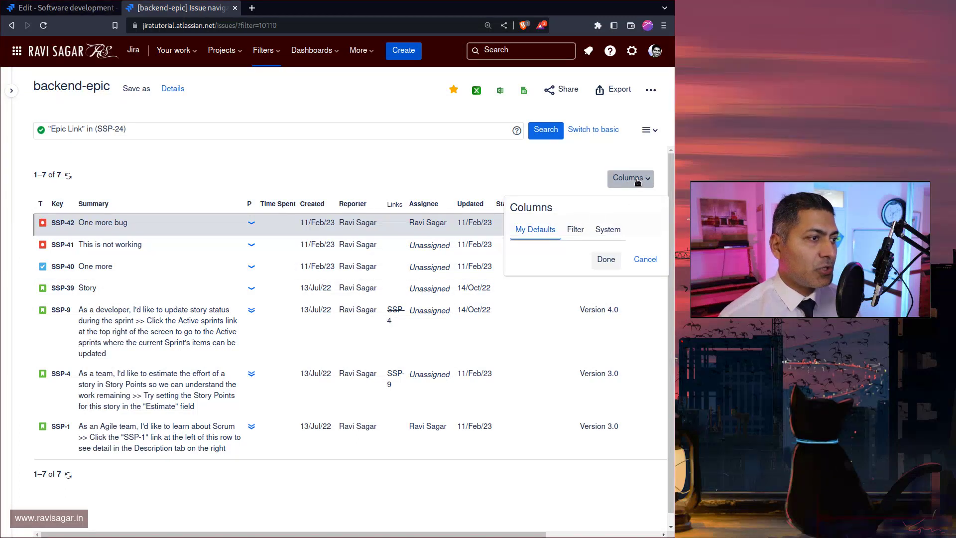
pyautogui.click(568, 178)
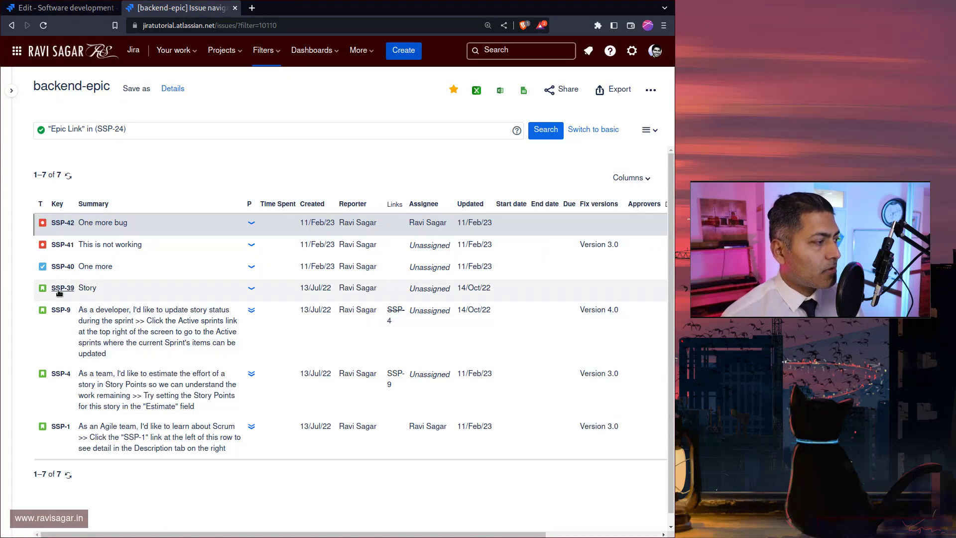
pyautogui.click(60, 289)
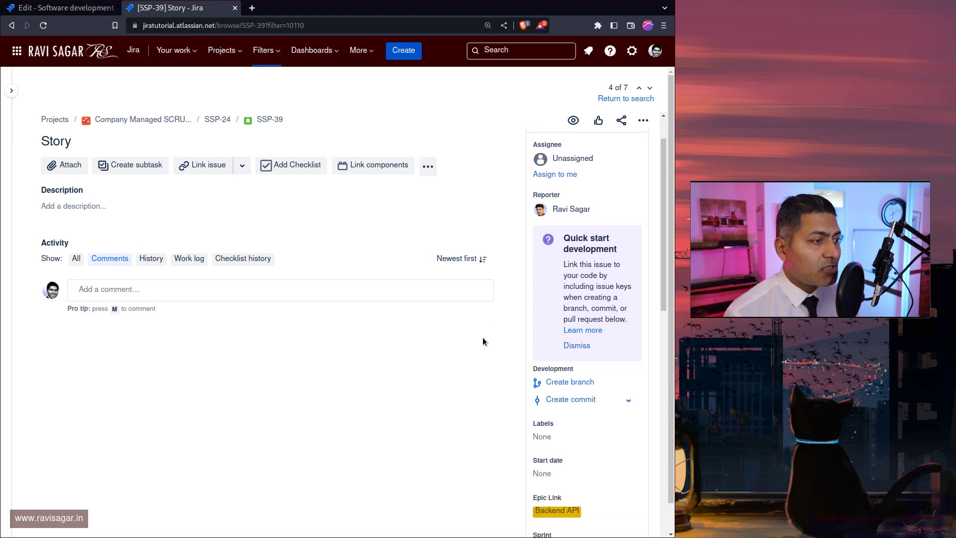
pyautogui.moveTo(514, 330); pyautogui.dragTo(346, 336)
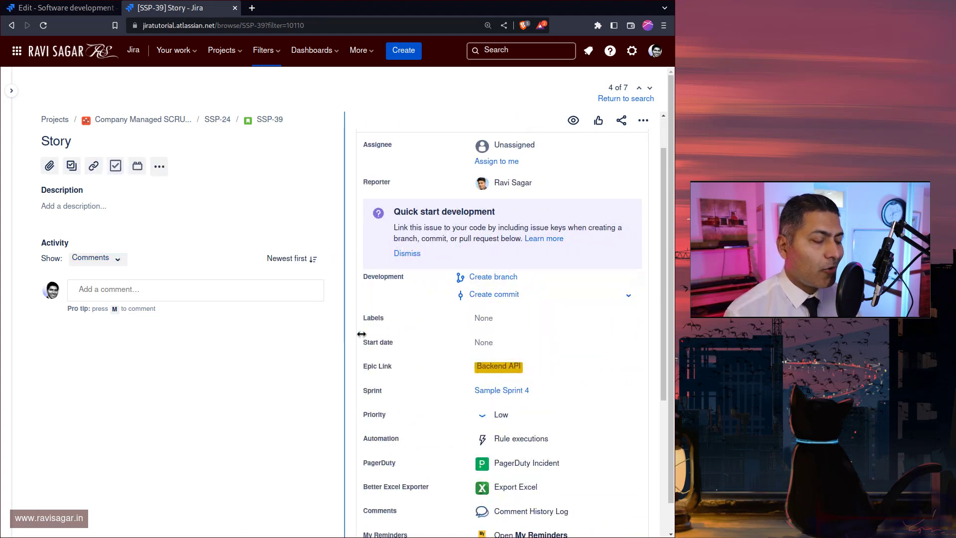
pyautogui.scroll(-2, 418, 339)
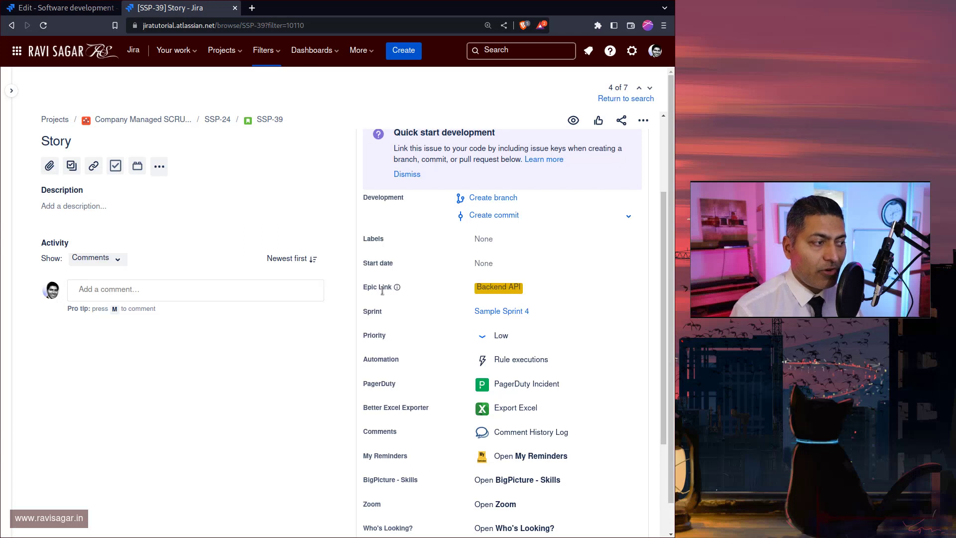